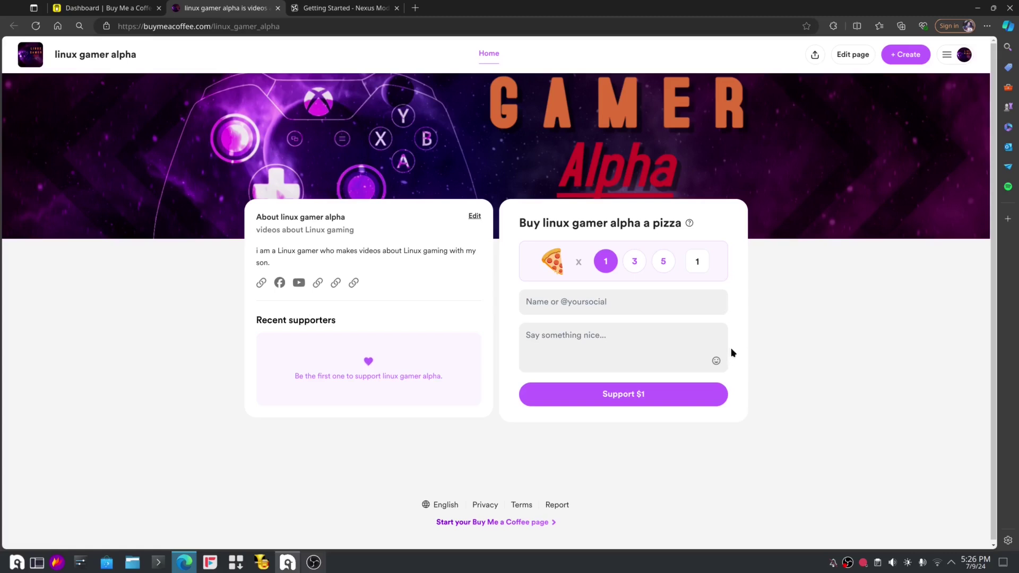
Try the 3-pizza and 5-pizza support amounts and return the selection to 1 pizza
{"action": "left_click", "coordinate": [634, 263]}
{"action": "left_click", "coordinate": [666, 264]}
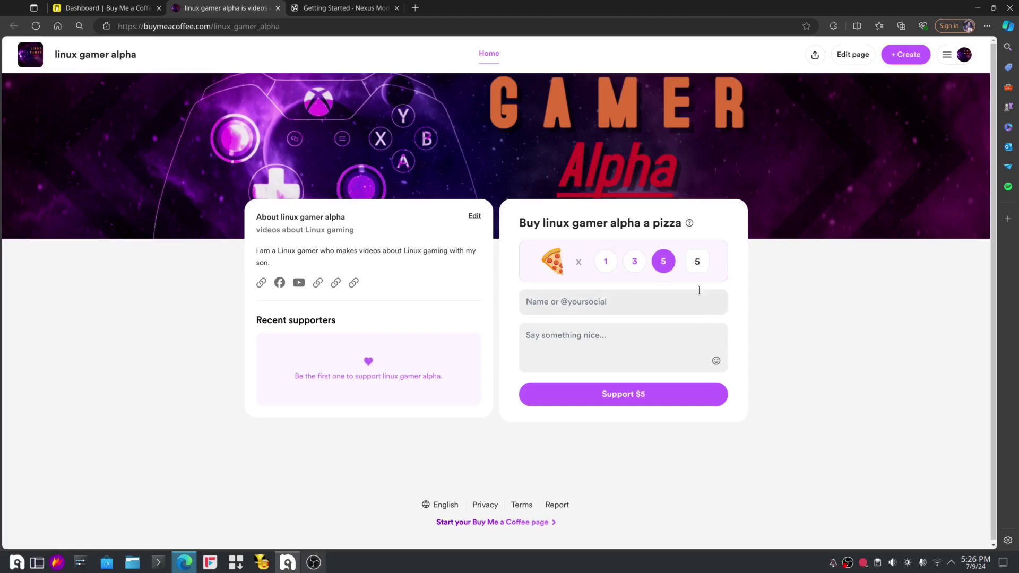
{"action": "left_click", "coordinate": [603, 265]}
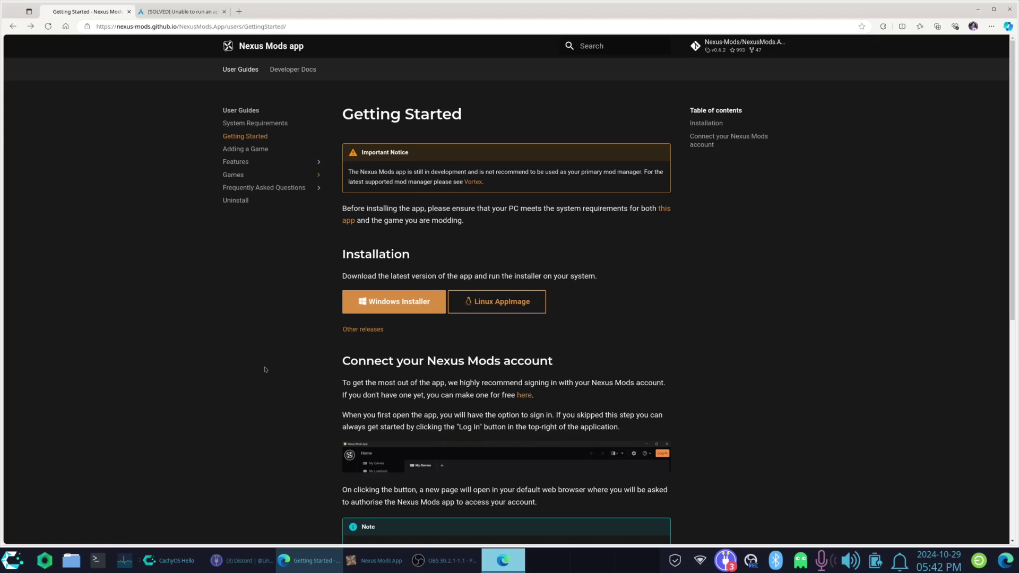
Open the Baldur's Gate 3 guide from the Games section and compare it with the supported games in the Nexus Mods App
{"action": "left_click", "coordinate": [319, 176]}
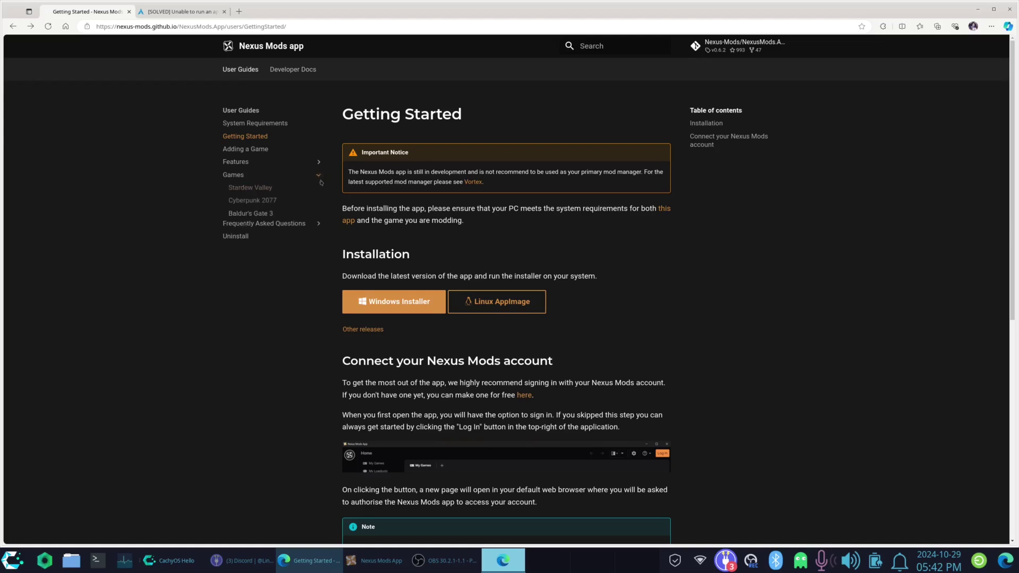
{"action": "left_click", "coordinate": [264, 215]}
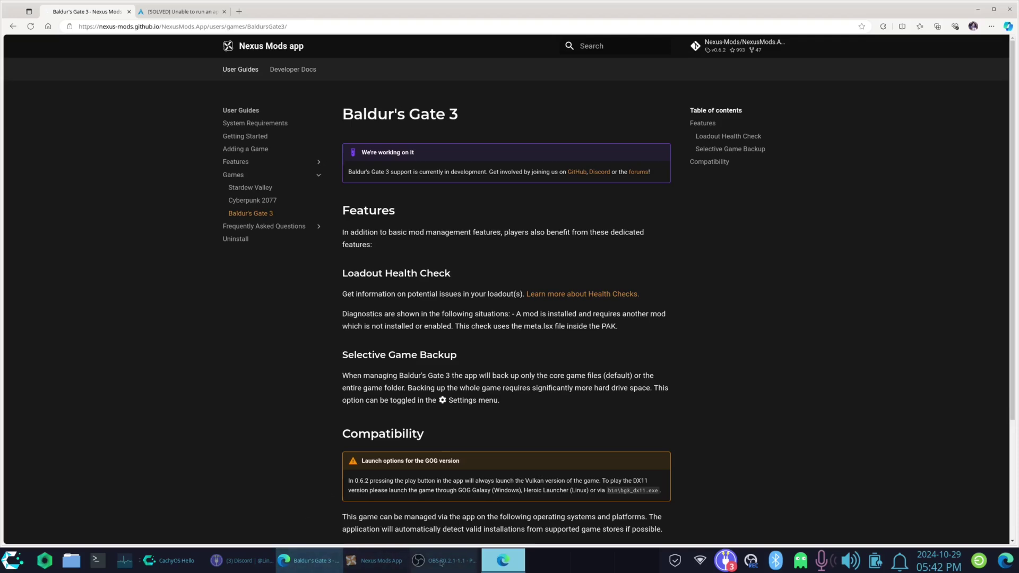
{"action": "left_click", "coordinate": [376, 562]}
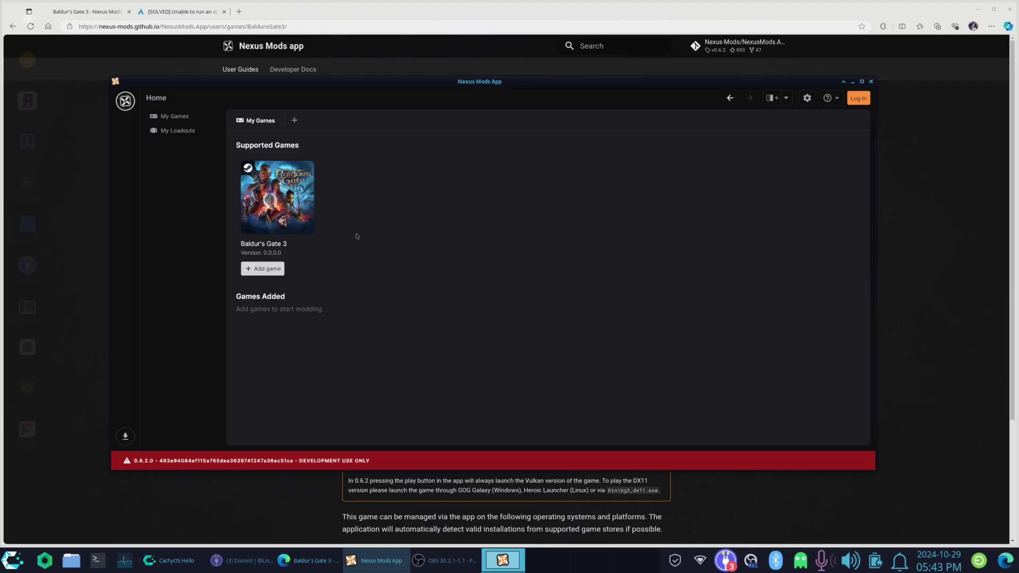
{"action": "left_click", "coordinate": [53, 234]}
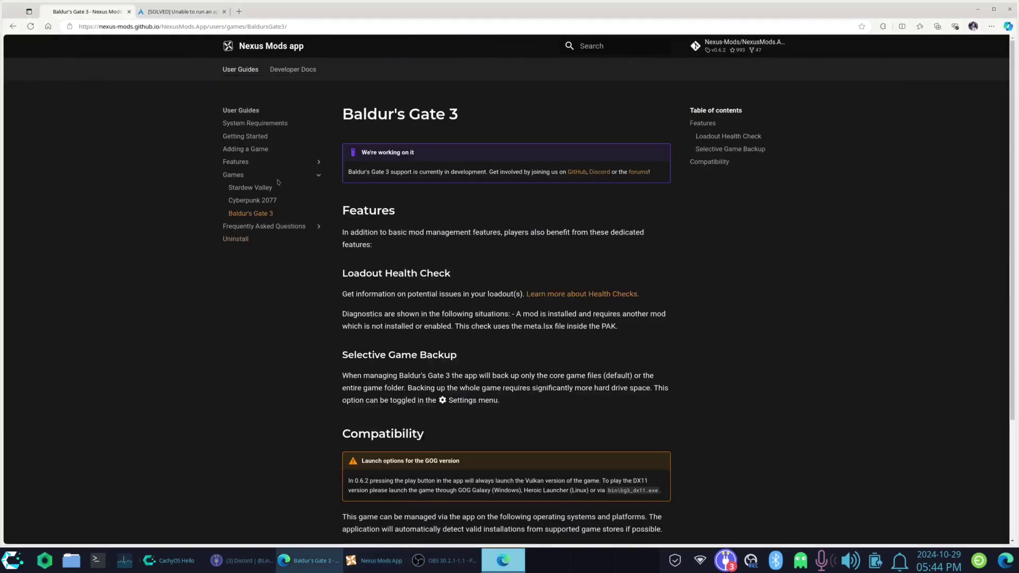
View the Cyberpunk 2077 and Stardew Valley guide pages and return to the Baldur's Gate 3 page
{"action": "left_click", "coordinate": [258, 201]}
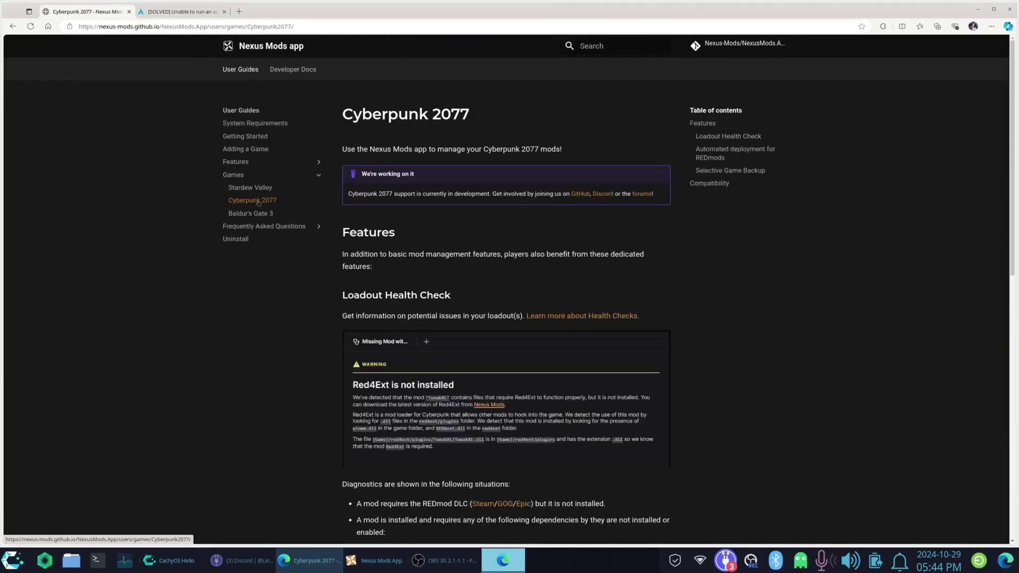
{"action": "left_click", "coordinate": [249, 188]}
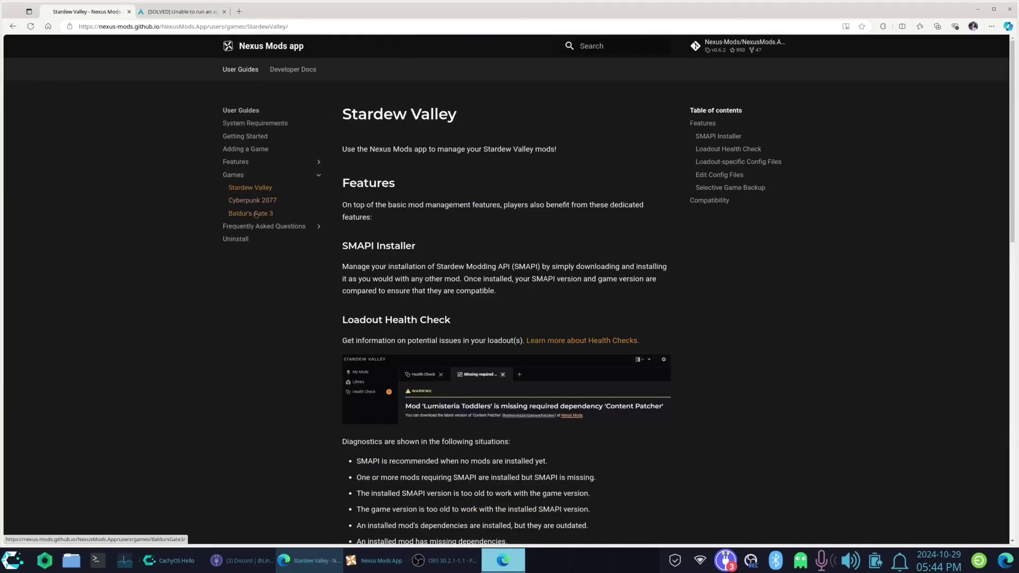
{"action": "left_click", "coordinate": [257, 214]}
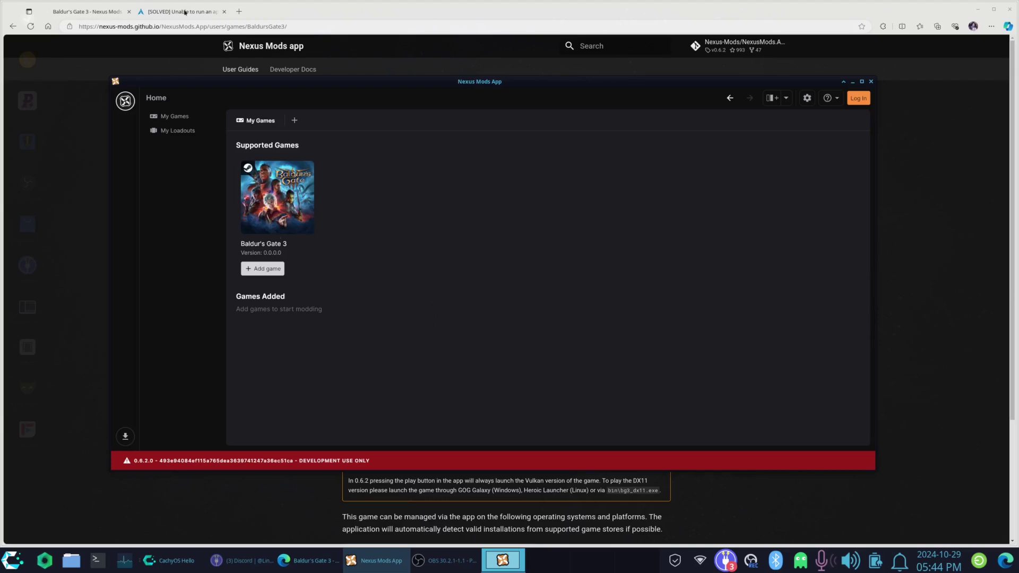
Read the Arch Linux forum thread about running an AppImage file and switch back to the Nexus Mods App
{"action": "left_click", "coordinate": [182, 13]}
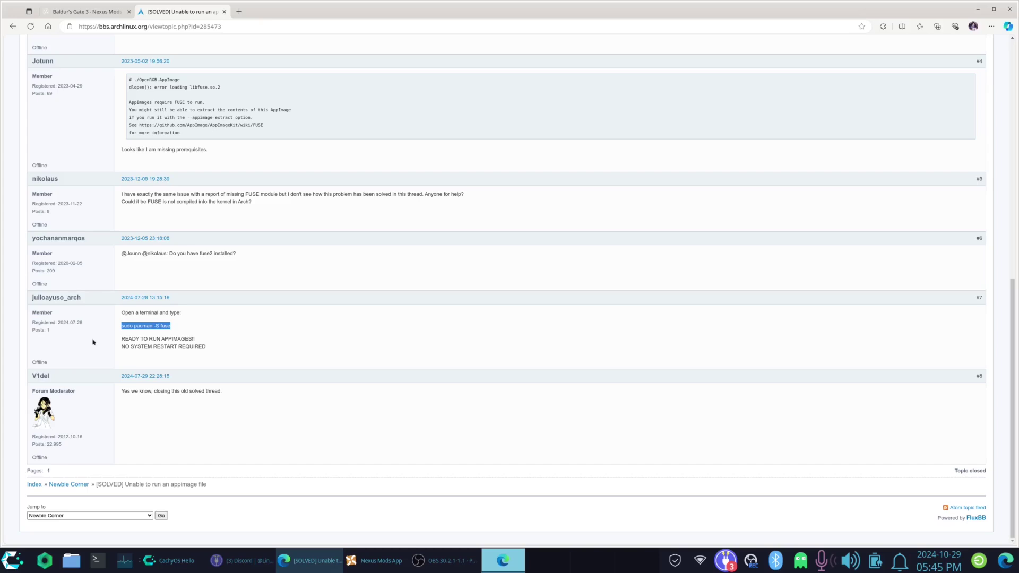
{"action": "left_click", "coordinate": [374, 560]}
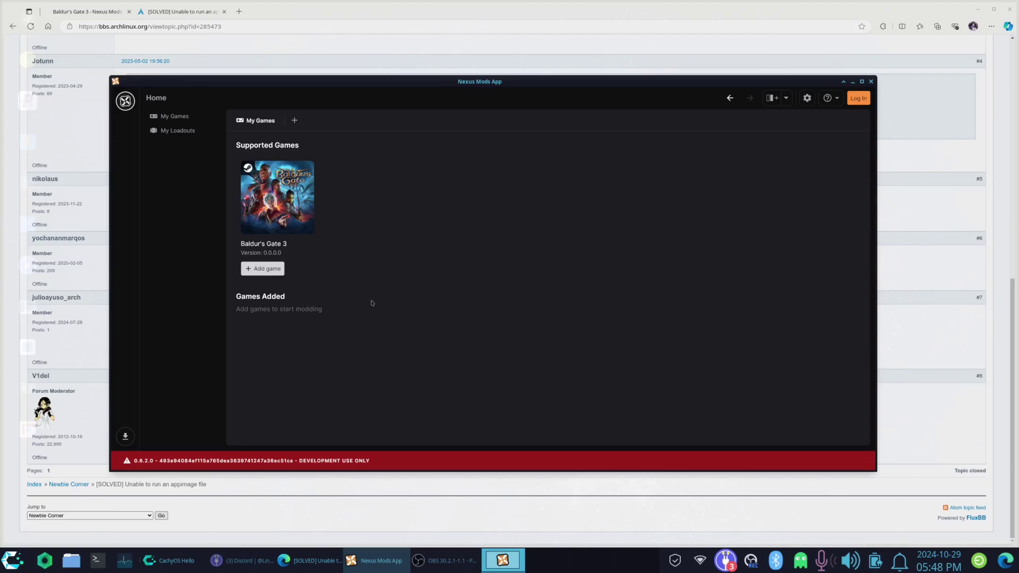
Try to turn on Enable unsupported games in the experimental settings and close the app without saving
{"action": "left_click", "coordinate": [807, 99]}
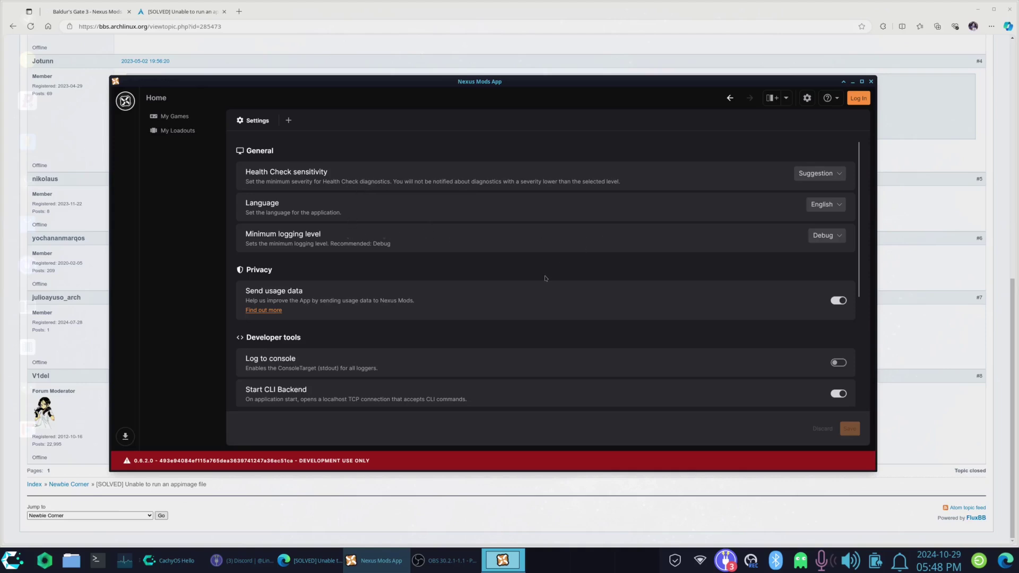
{"action": "scroll", "coordinate": [545, 278], "scroll_direction": "down", "scroll_amount": 1}
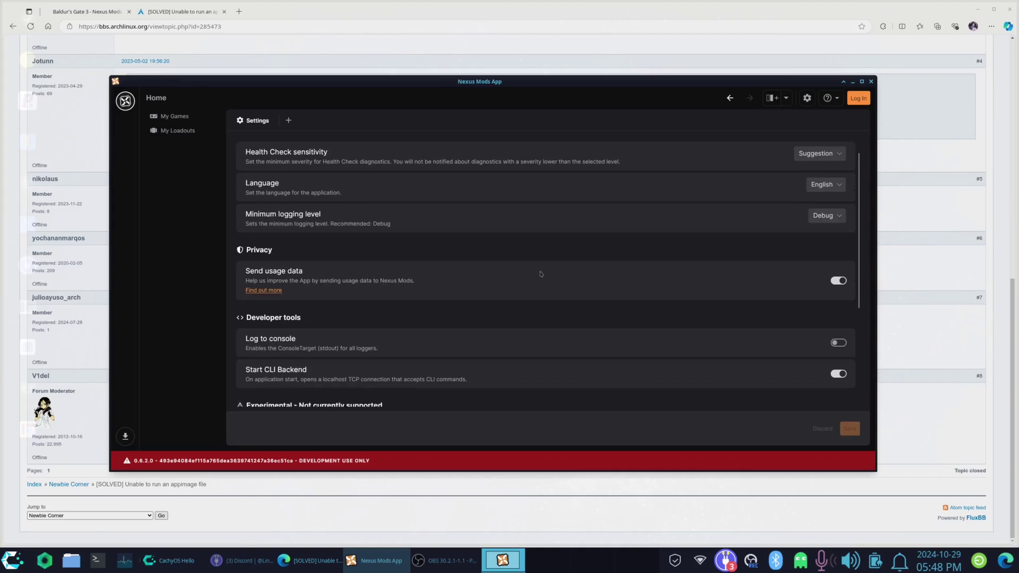
{"action": "scroll", "coordinate": [541, 274], "scroll_direction": "down", "scroll_amount": 3}
{"action": "scroll", "coordinate": [540, 274], "scroll_direction": "down", "scroll_amount": 3}
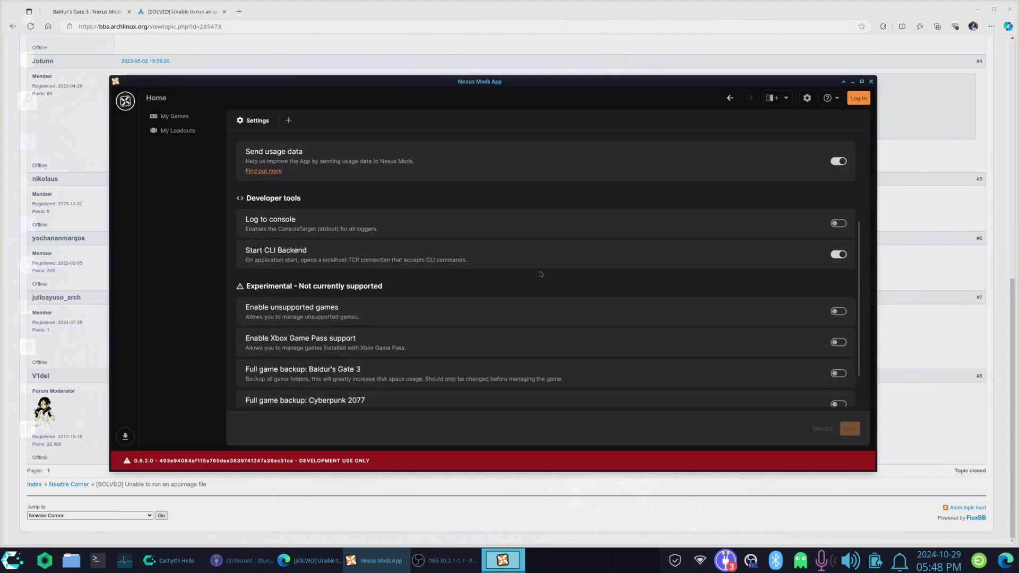
{"action": "scroll", "coordinate": [540, 274], "scroll_direction": "down", "scroll_amount": 2}
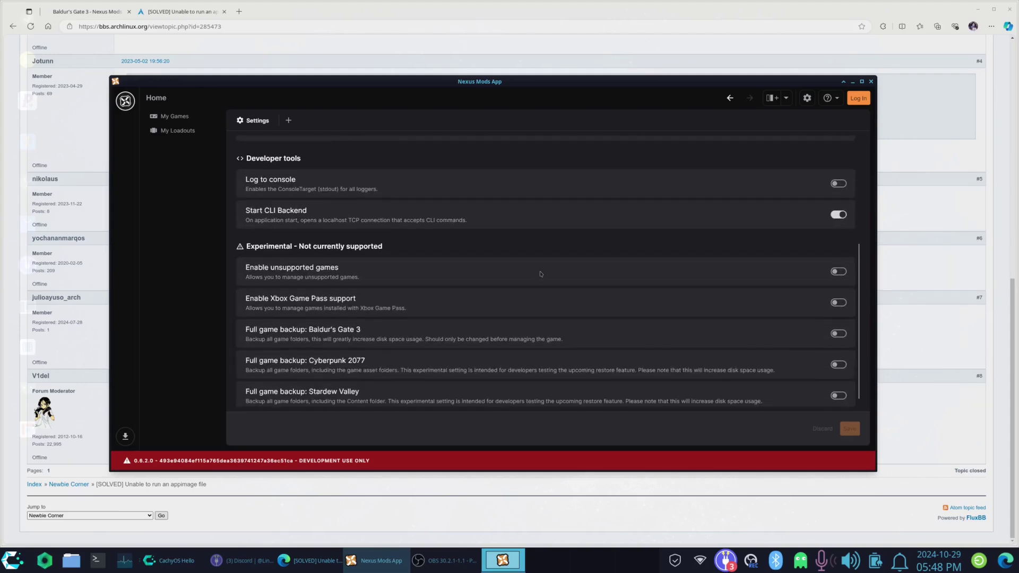
{"action": "left_click", "coordinate": [835, 271]}
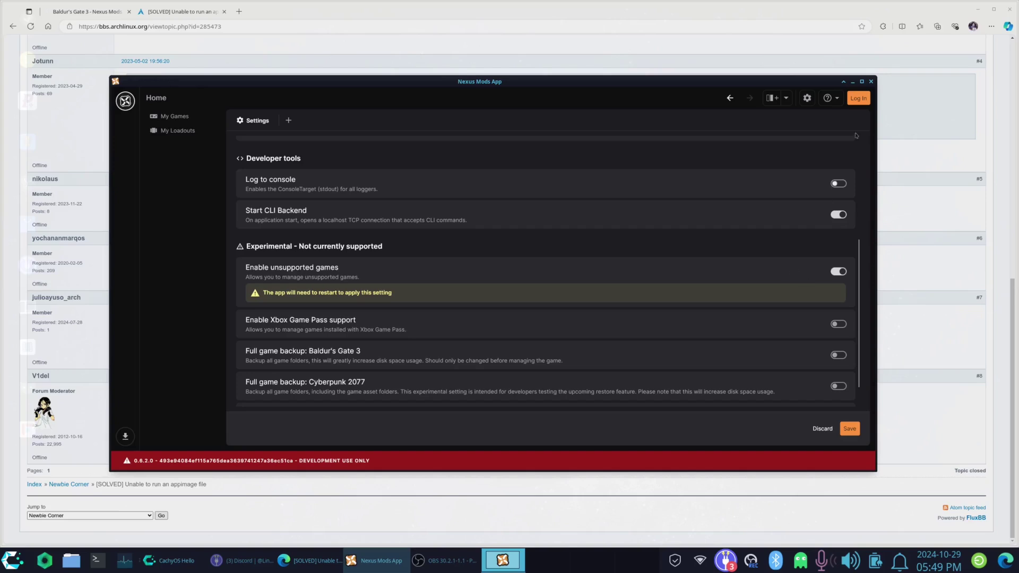
{"action": "left_click", "coordinate": [872, 81]}
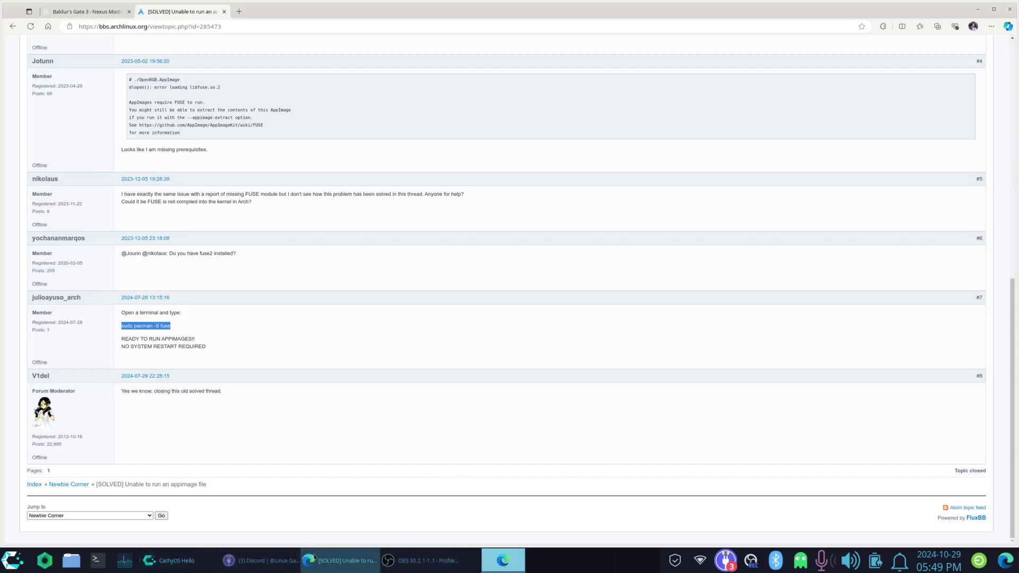
Launch NexusMods.App.x86_64.AppImage from the Downloads folder and dismiss the login prompt
{"action": "left_click", "coordinate": [72, 560]}
{"action": "left_click", "coordinate": [410, 316]}
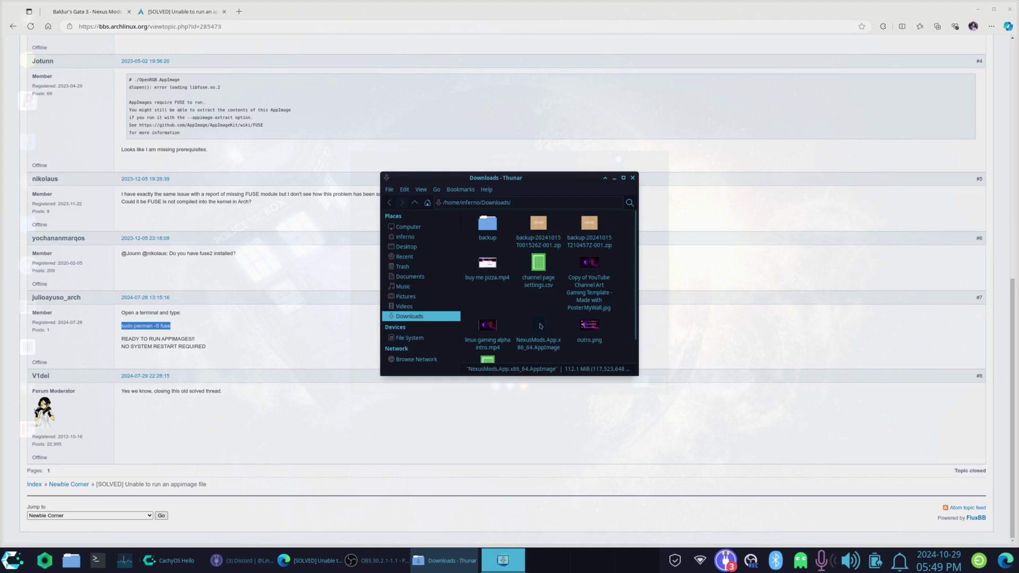
{"action": "double_click", "coordinate": [540, 326]}
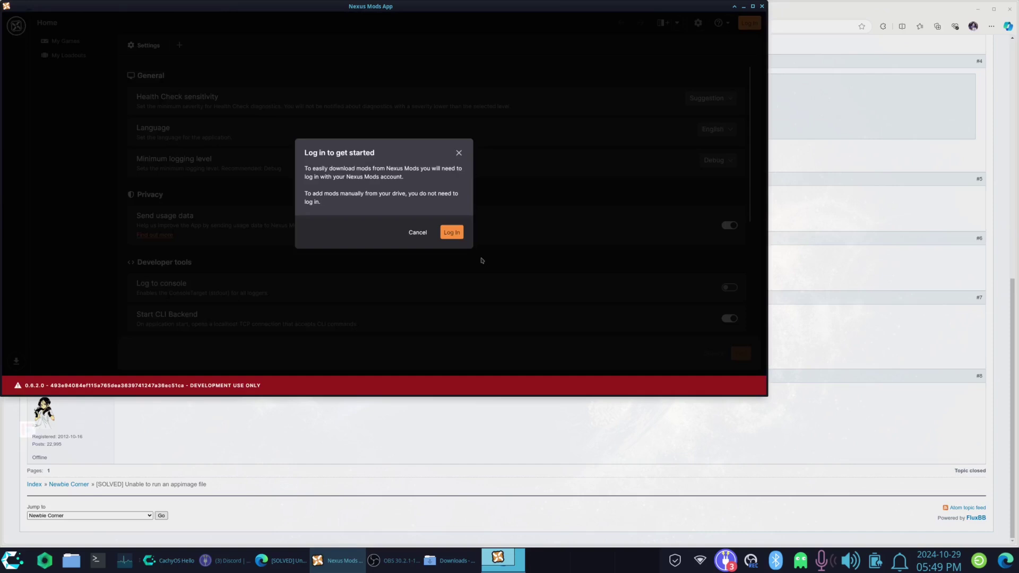
{"action": "left_click", "coordinate": [418, 232]}
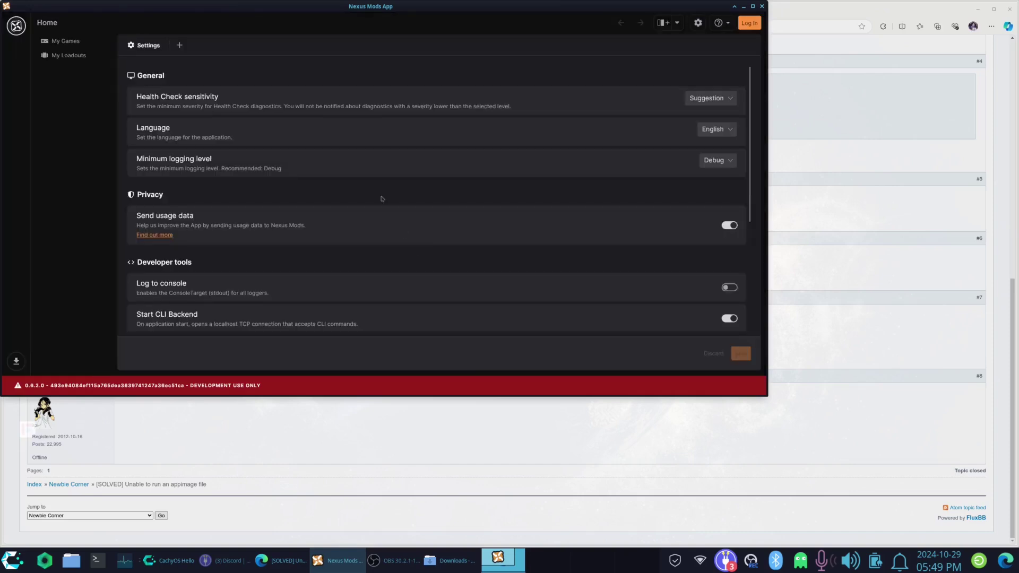
Turn on Enable unsupported games in the experimental settings and save the change
{"action": "left_click_drag", "start_coordinate": [344, 3], "coordinate": [461, 77]}
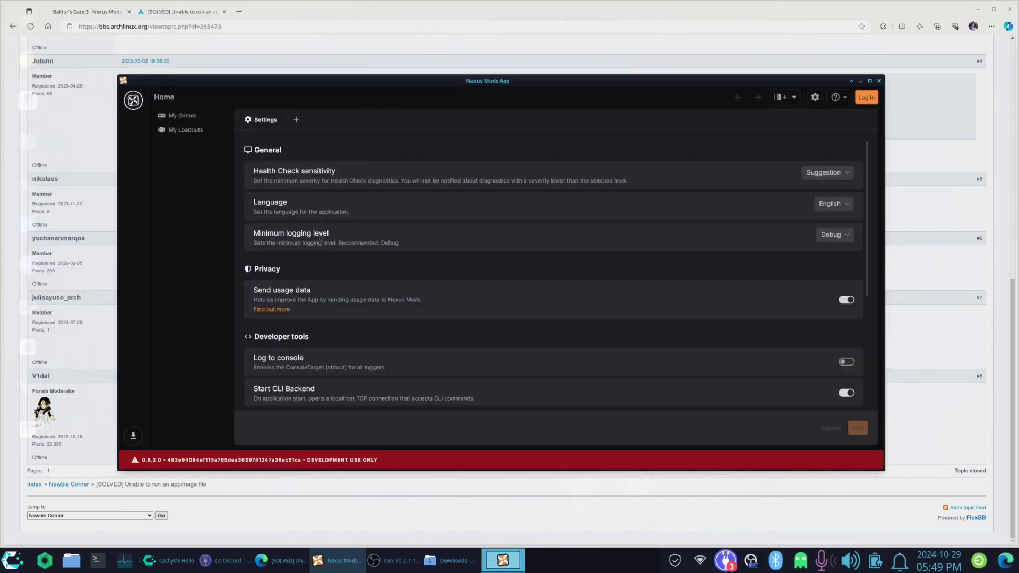
{"action": "scroll", "coordinate": [356, 283], "scroll_direction": "down", "scroll_amount": 3}
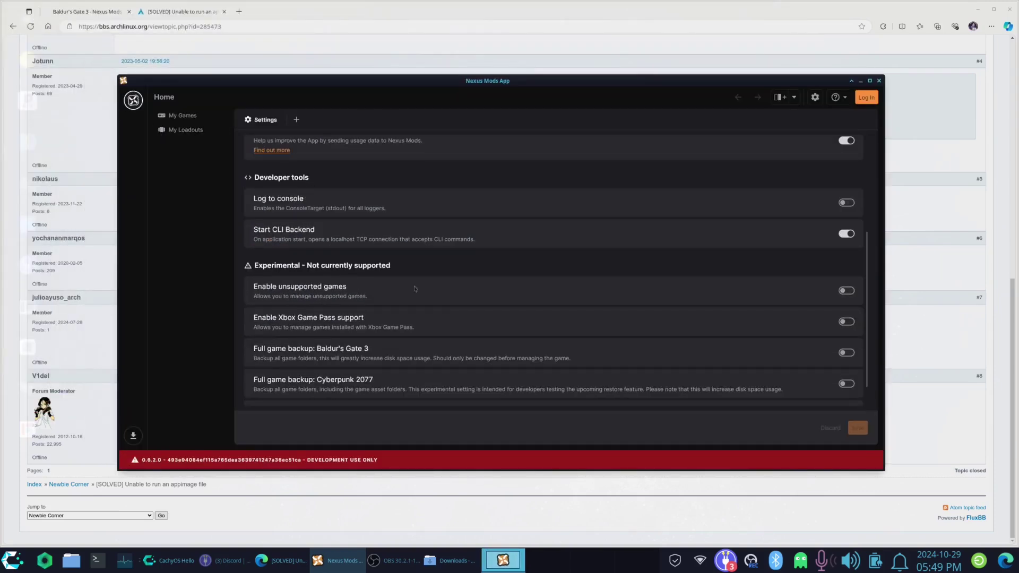
{"action": "left_click", "coordinate": [846, 290]}
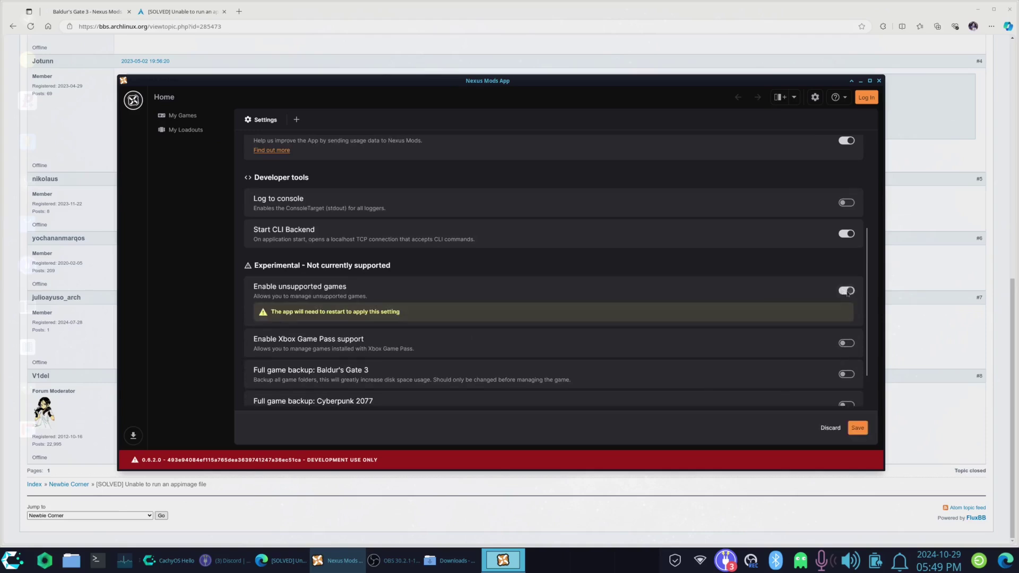
{"action": "left_click", "coordinate": [858, 428]}
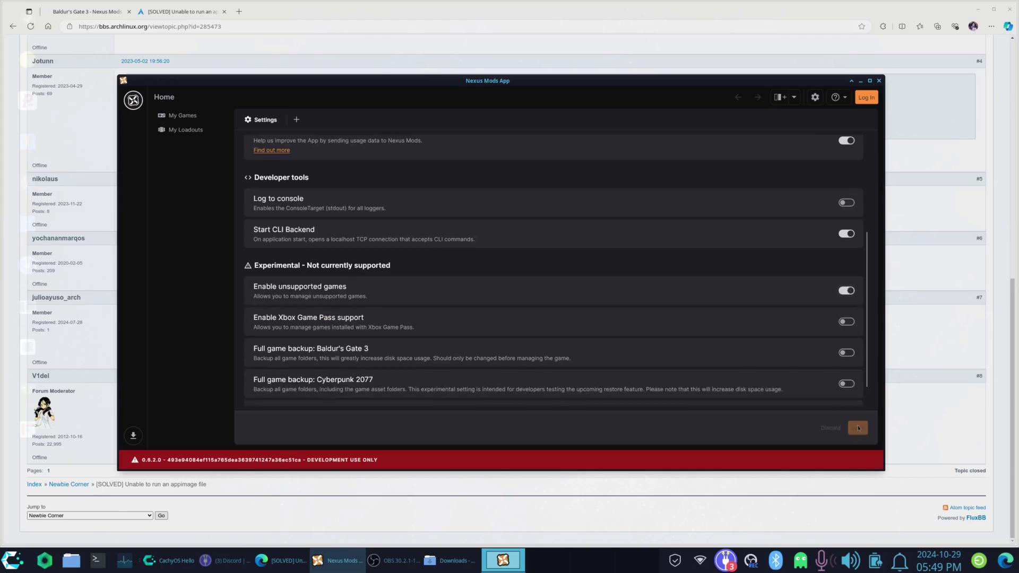
Restart the Nexus Mods App from NexusMods.App.x86_64.AppImage and check the Enable unsupported games setting
{"action": "left_click", "coordinate": [879, 81]}
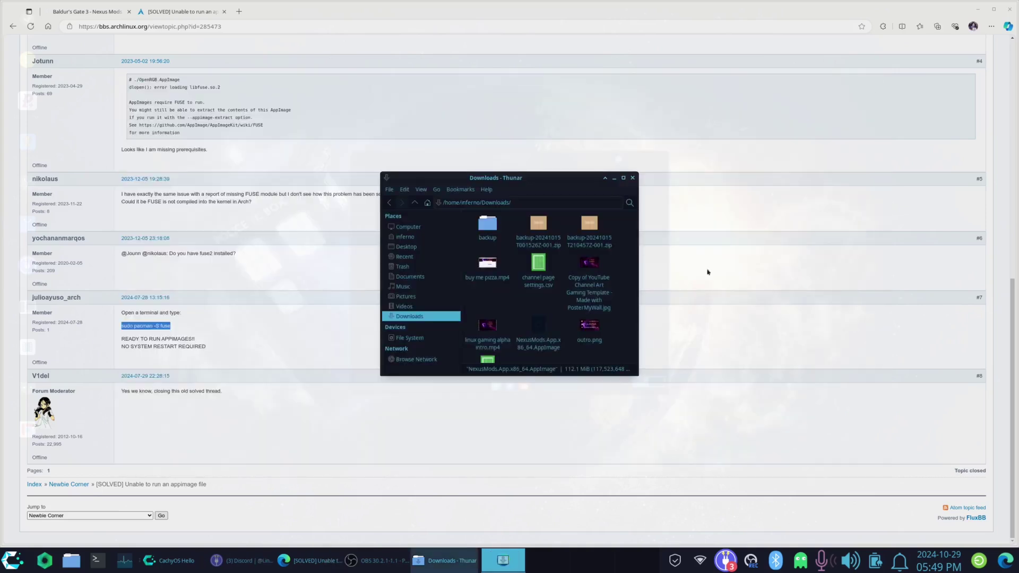
{"action": "double_click", "coordinate": [541, 326]}
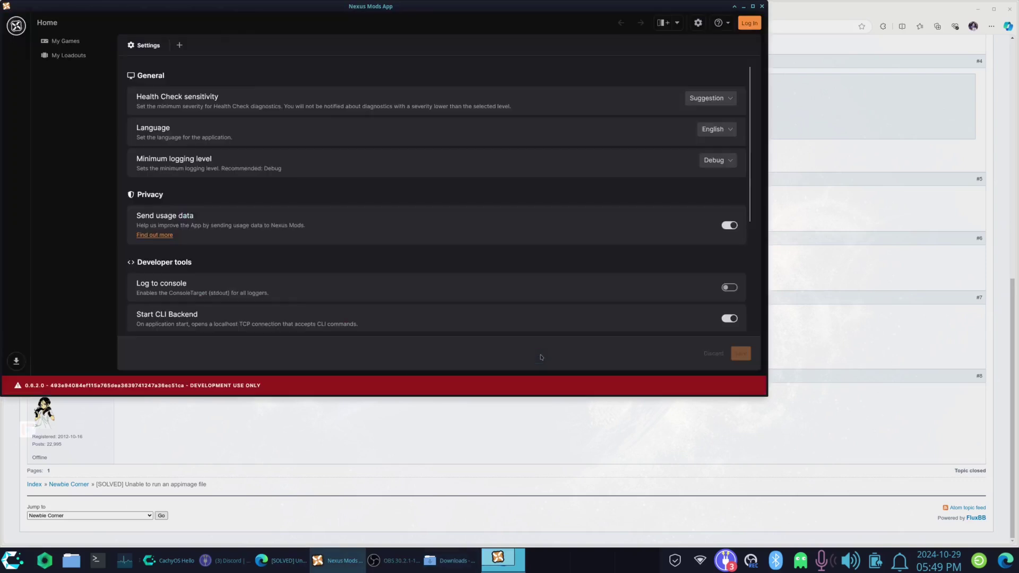
{"action": "scroll", "coordinate": [362, 258], "scroll_direction": "down", "scroll_amount": 2}
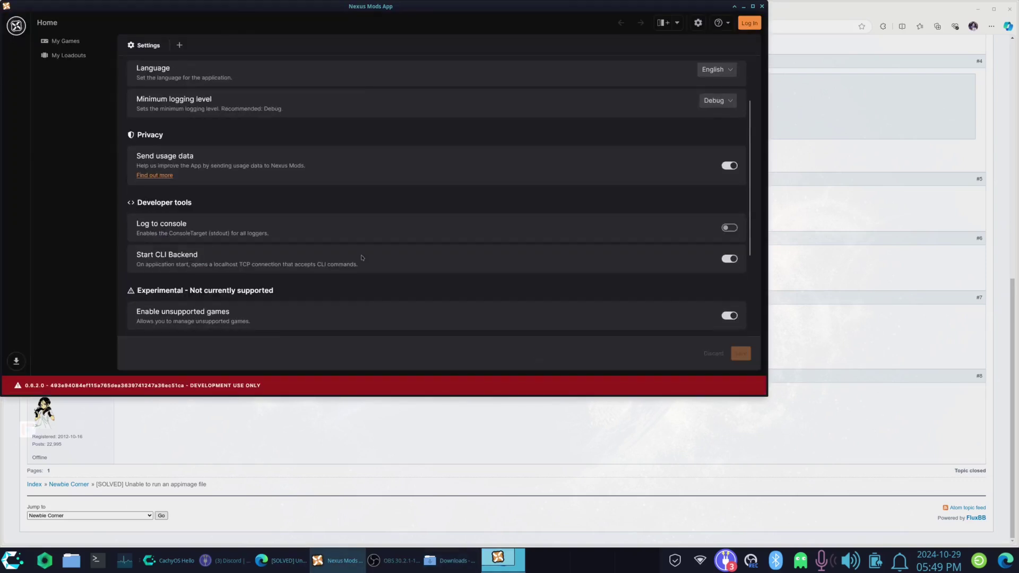
{"action": "scroll", "coordinate": [361, 258], "scroll_direction": "up", "scroll_amount": 2}
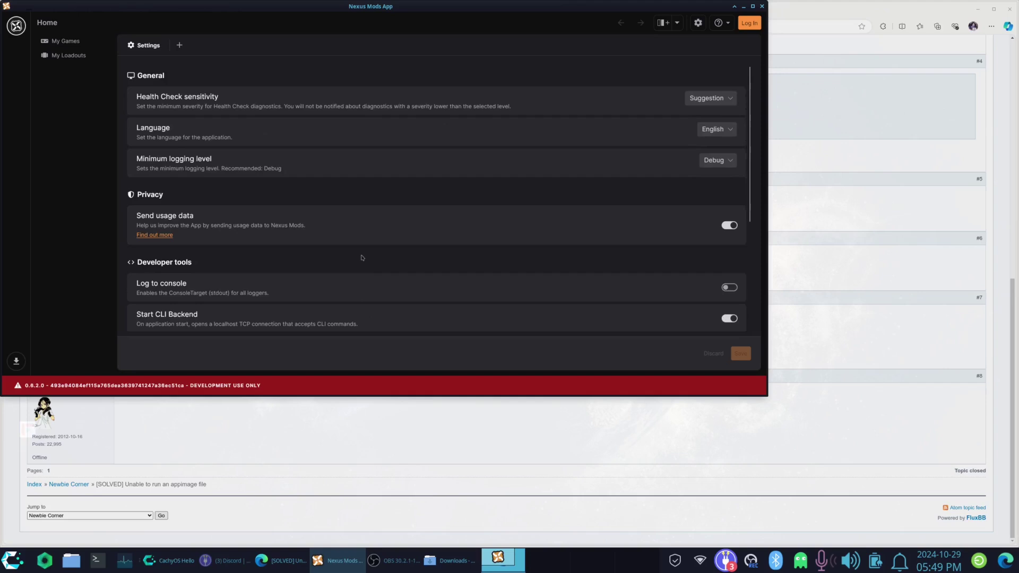
{"action": "scroll", "coordinate": [361, 258], "scroll_direction": "down", "scroll_amount": 5}
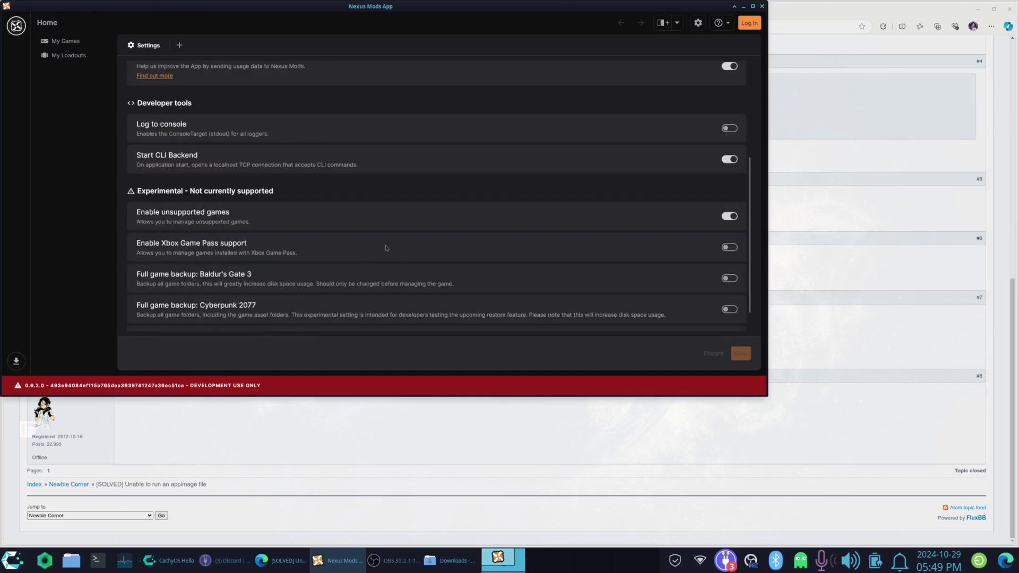
Check the supported games in My Games, view the options of a new tab, and return to My Games
{"action": "left_click", "coordinate": [67, 42]}
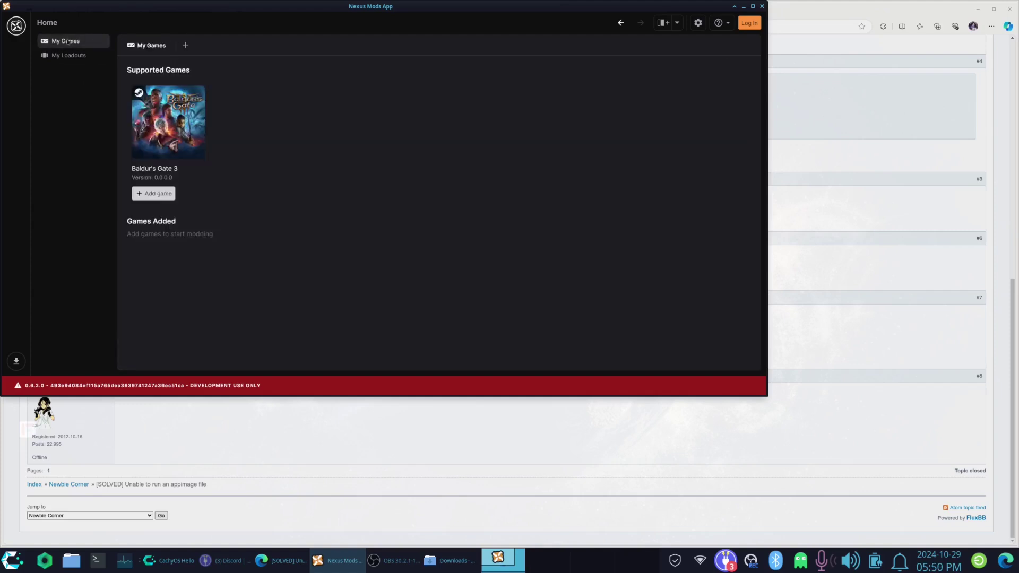
{"action": "left_click", "coordinate": [185, 45]}
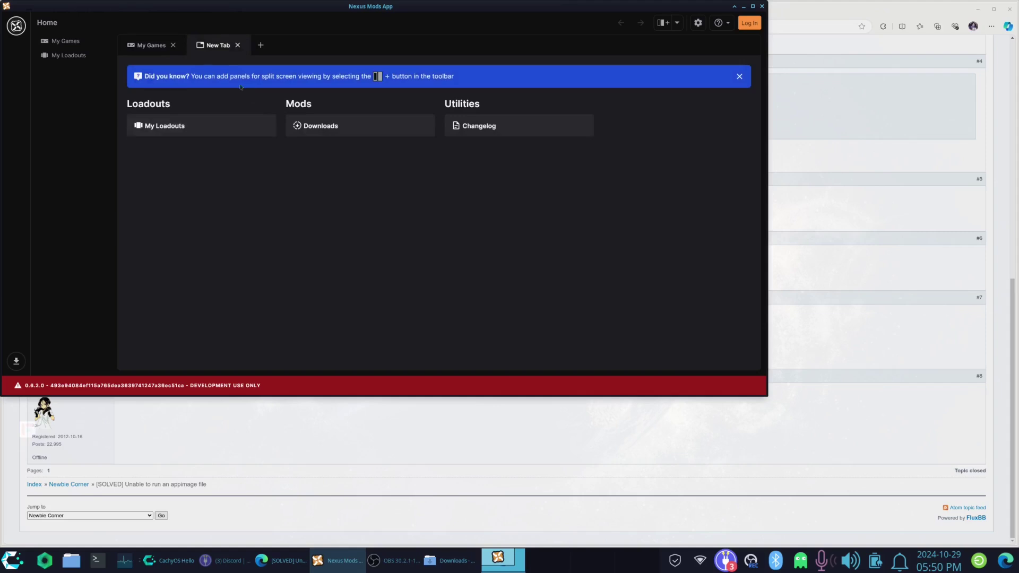
{"action": "left_click", "coordinate": [153, 45]}
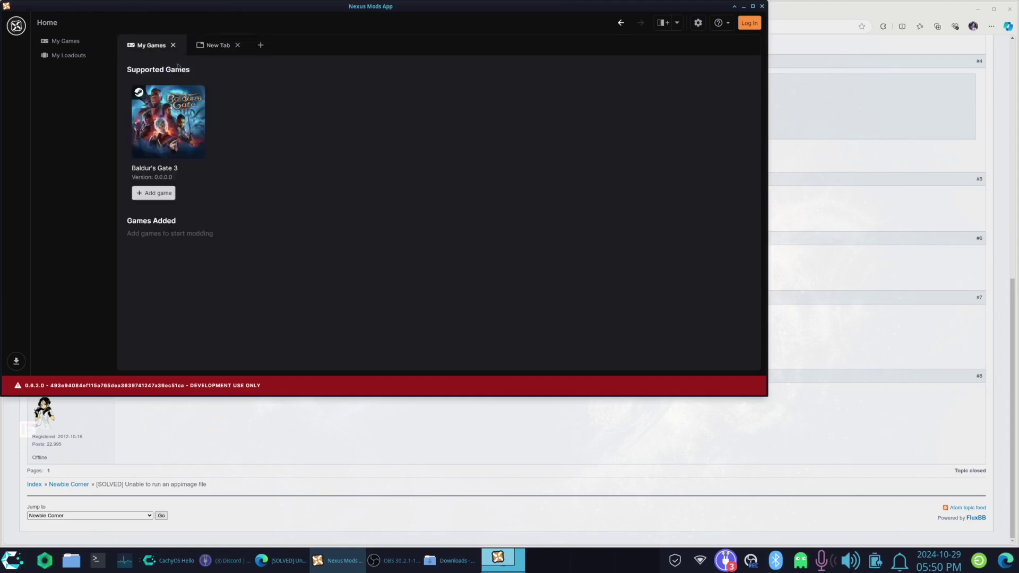
Reopen the app settings and review the experimental options for unsupported games, Xbox Game Pass and full game backups
{"action": "left_click", "coordinate": [697, 23]}
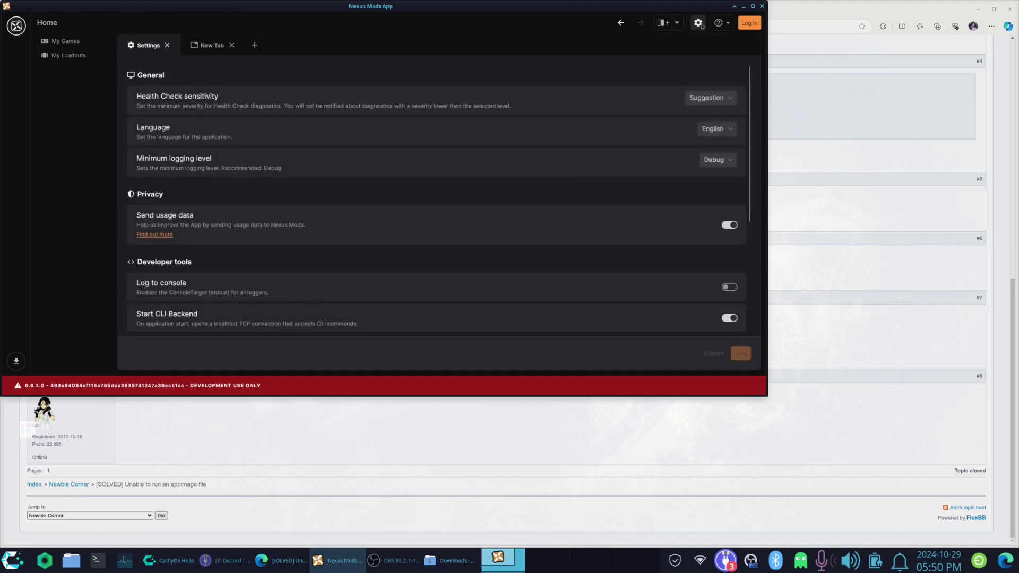
{"action": "scroll", "coordinate": [520, 213], "scroll_direction": "down", "scroll_amount": 3}
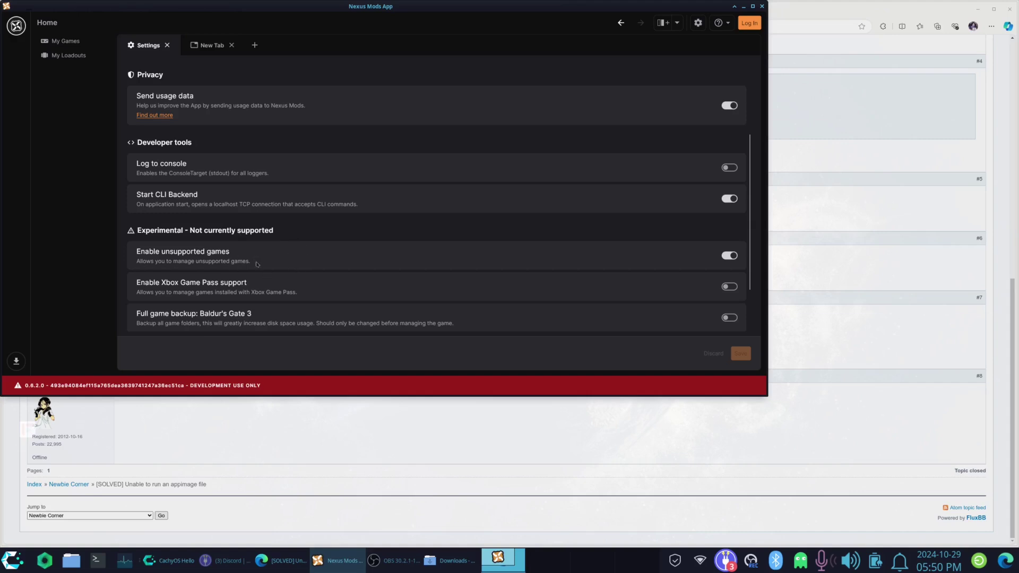
{"action": "scroll", "coordinate": [273, 278], "scroll_direction": "down", "scroll_amount": 1}
{"action": "scroll", "coordinate": [273, 277], "scroll_direction": "down", "scroll_amount": 1}
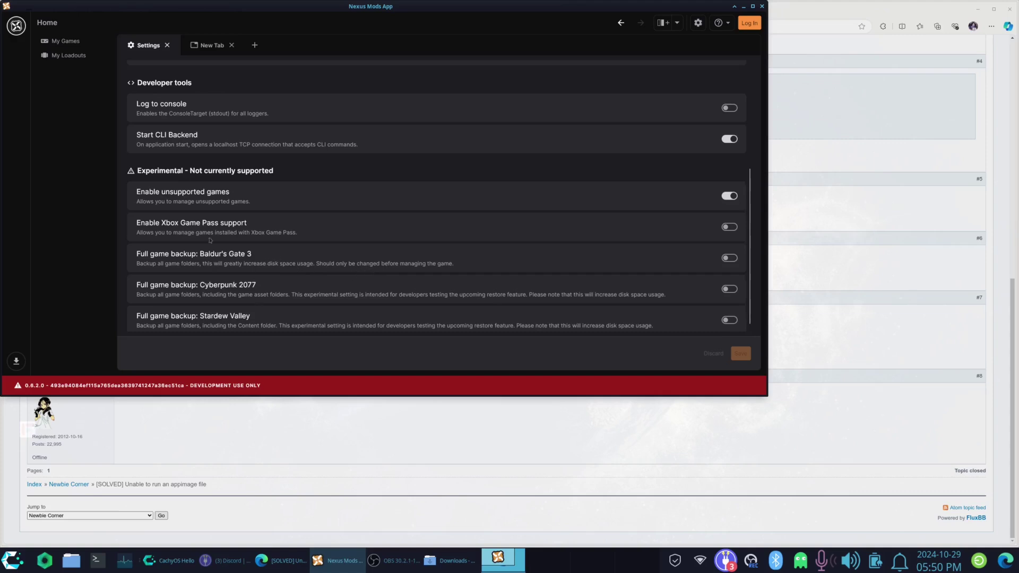
Look over the experimental, general and privacy settings, and close the extra New Tab
{"action": "scroll", "coordinate": [234, 265], "scroll_direction": "down", "scroll_amount": 1}
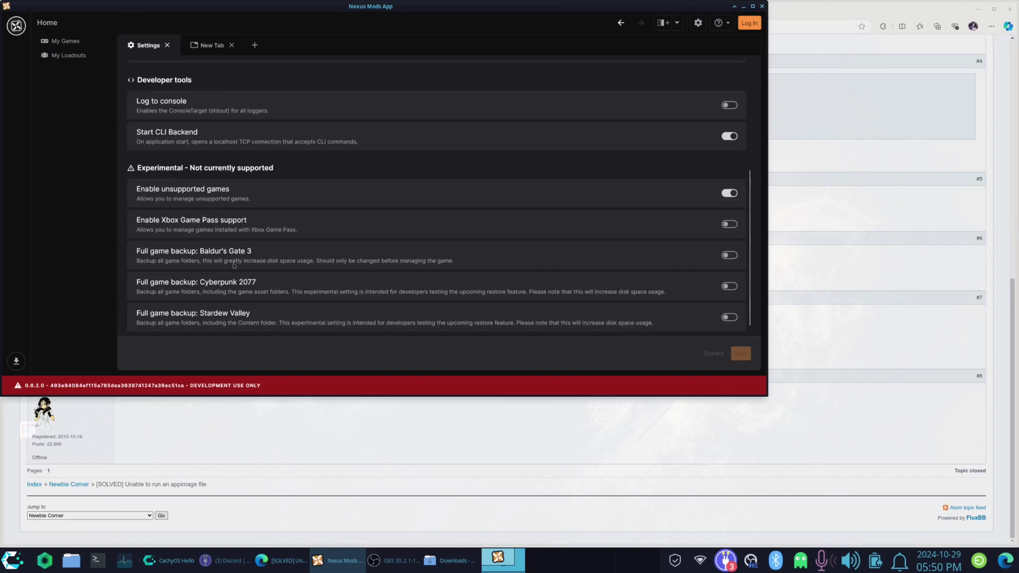
{"action": "scroll", "coordinate": [234, 265], "scroll_direction": "up", "scroll_amount": 5}
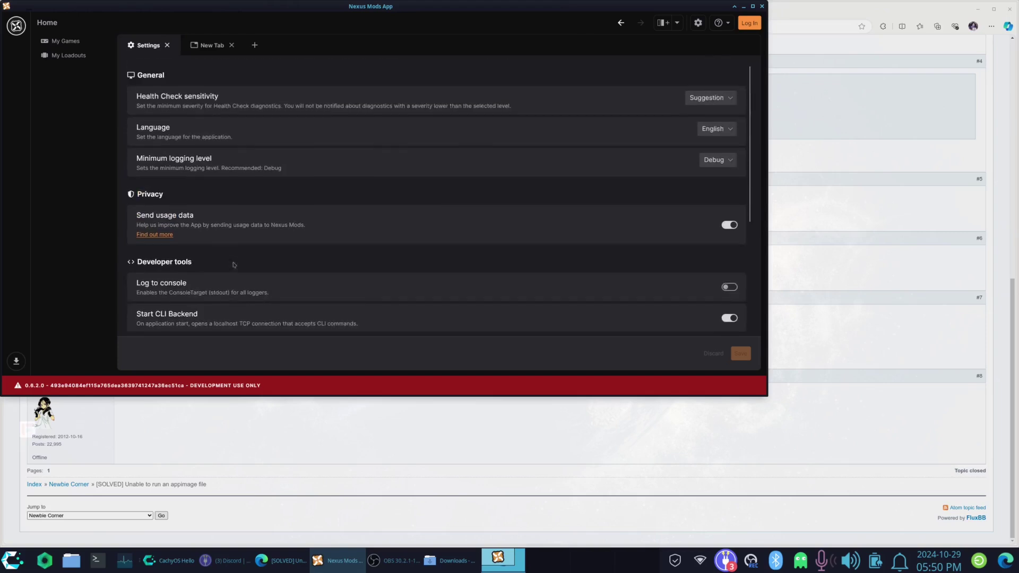
{"action": "scroll", "coordinate": [232, 268], "scroll_direction": "down", "scroll_amount": 1}
{"action": "left_click", "coordinate": [210, 50]}
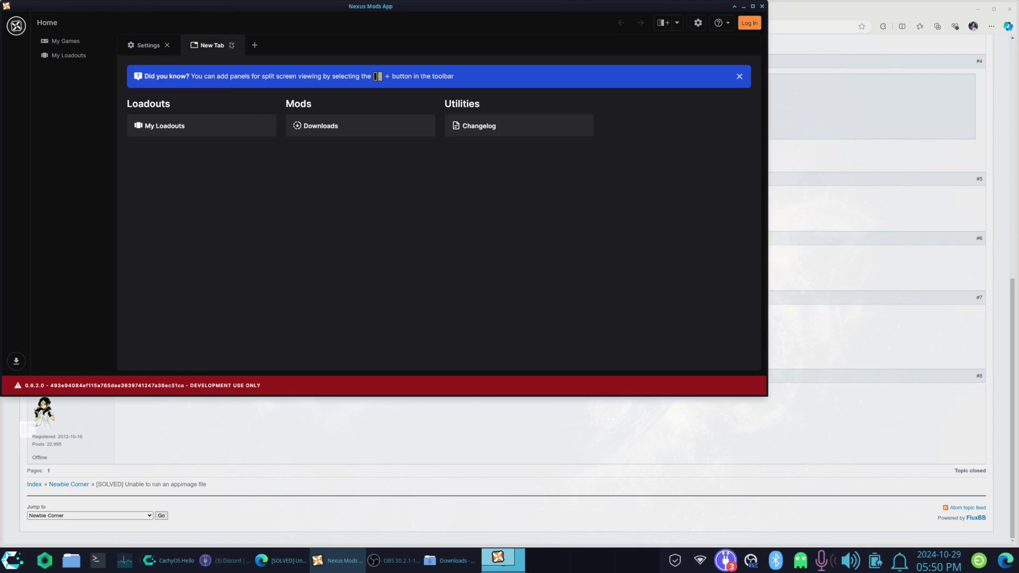
{"action": "left_click", "coordinate": [232, 46]}
Return to My Games and add Baldur's Gate 3 to the managed games
{"action": "left_click", "coordinate": [70, 42]}
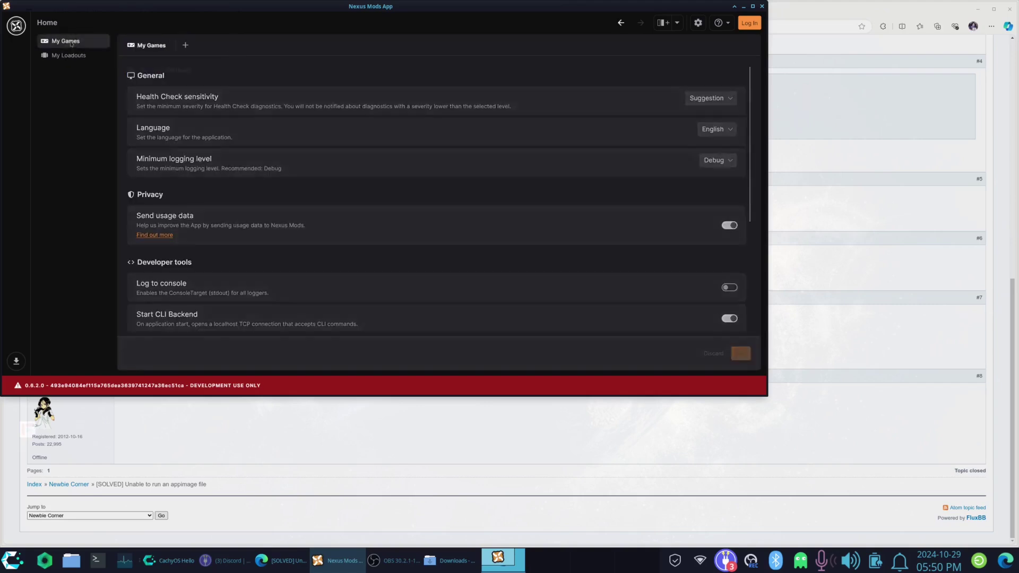
{"action": "left_click", "coordinate": [185, 44]}
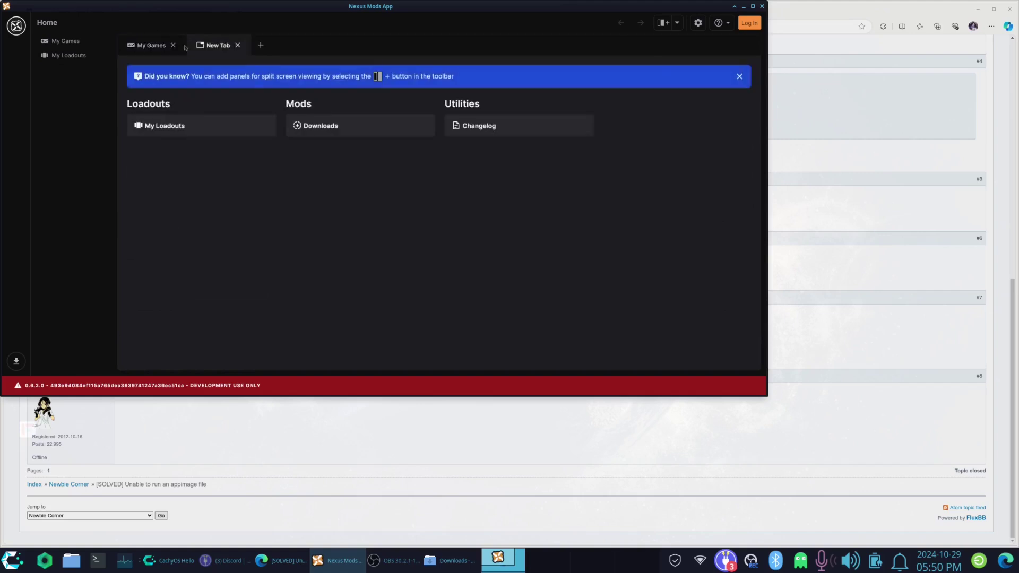
{"action": "left_click", "coordinate": [237, 45]}
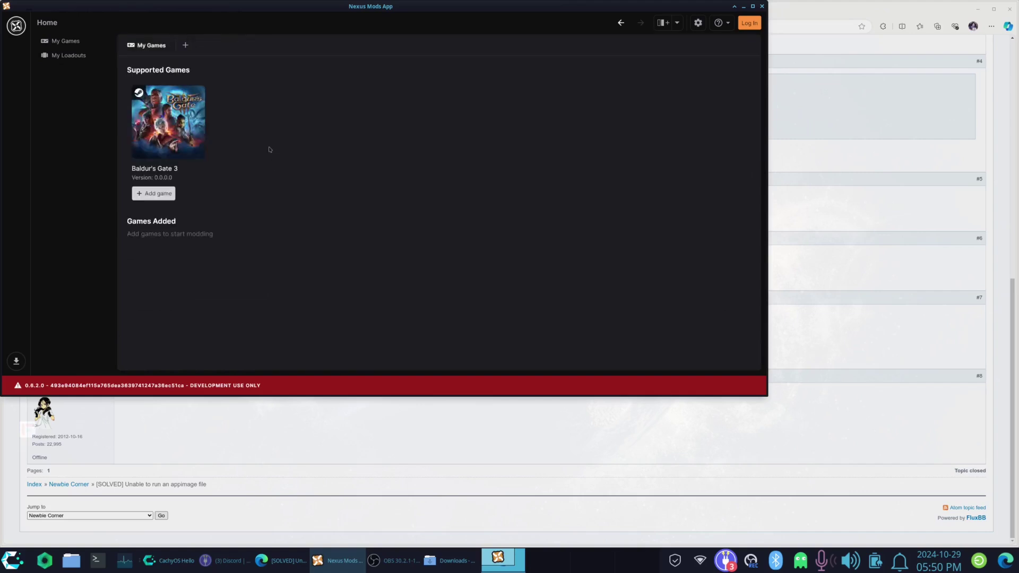
{"action": "left_click", "coordinate": [162, 194]}
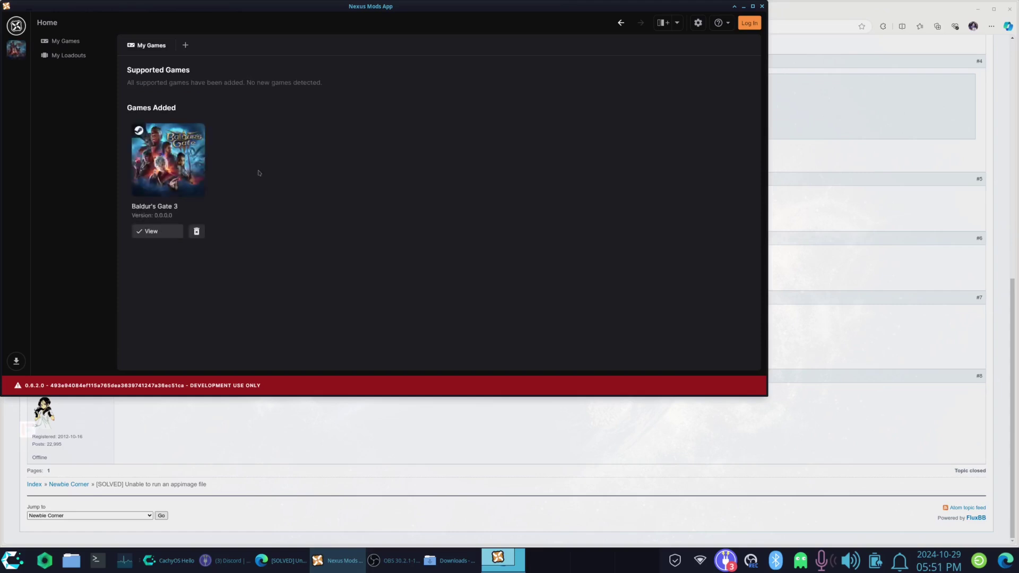
Create an additional Baldur's Gate 3 loadout in My Loadouts and delete that new loadout
{"action": "left_click", "coordinate": [71, 57]}
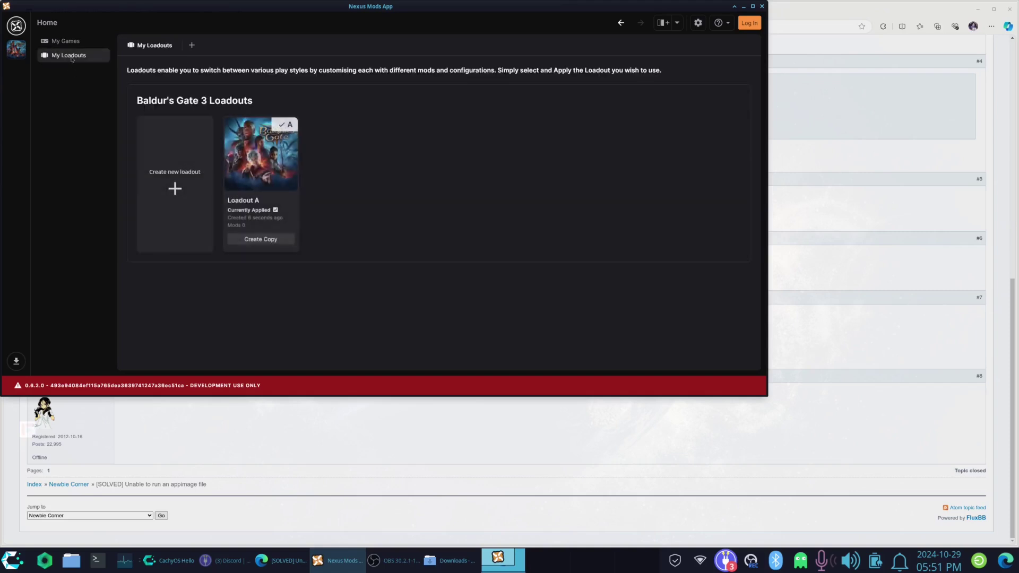
{"action": "left_click", "coordinate": [181, 194]}
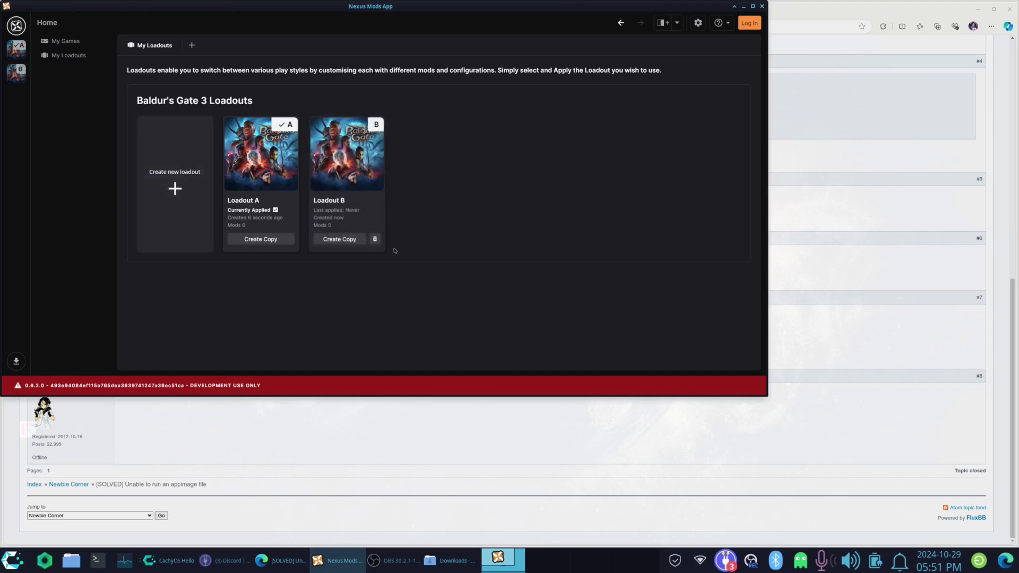
{"action": "left_click", "coordinate": [375, 239]}
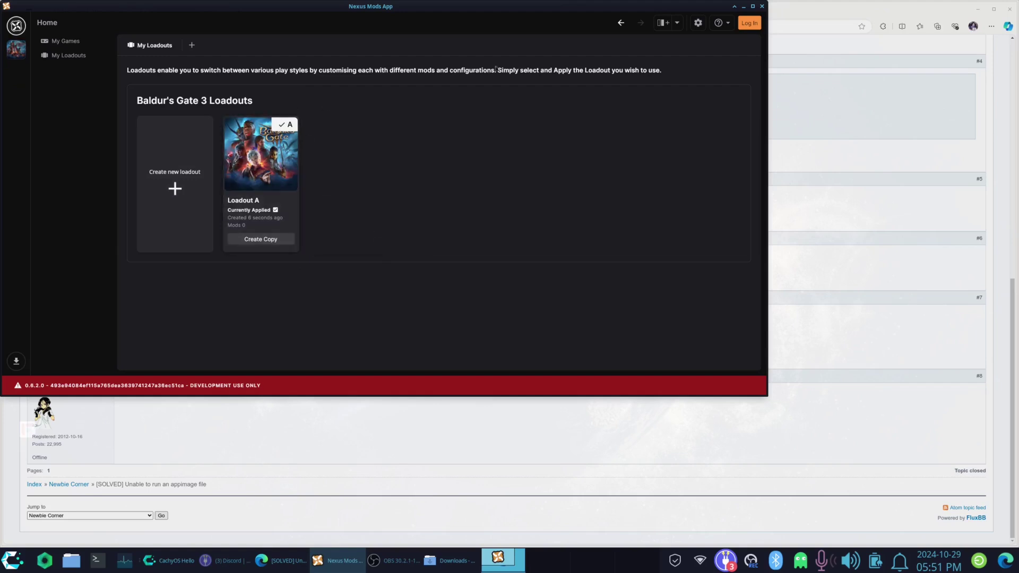
Review the app's general and experimental settings, and check the My Games and My Loadouts pages
{"action": "left_click", "coordinate": [698, 23]}
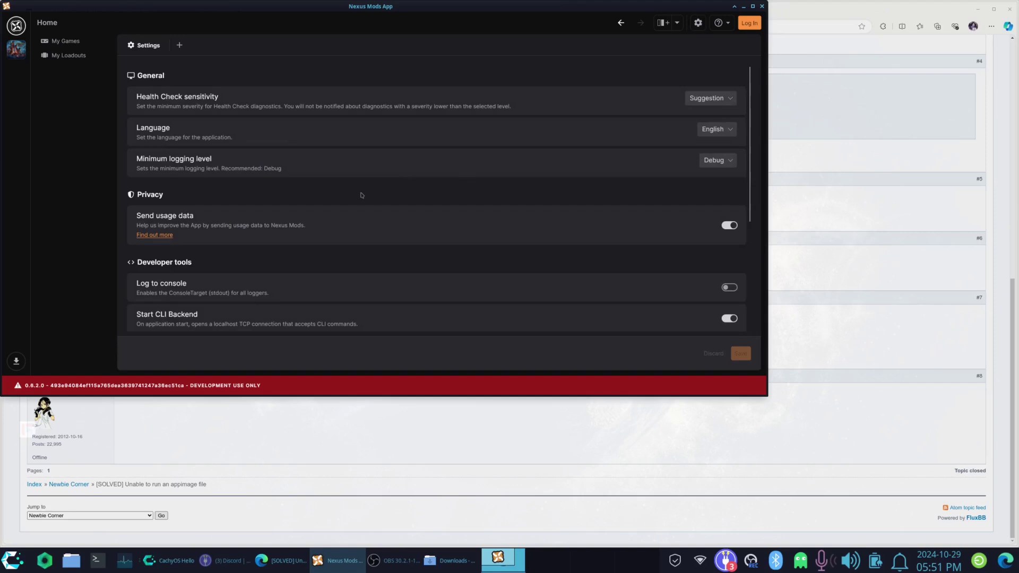
{"action": "scroll", "coordinate": [363, 195], "scroll_direction": "down", "scroll_amount": 3}
{"action": "scroll", "coordinate": [361, 195], "scroll_direction": "down", "scroll_amount": 2}
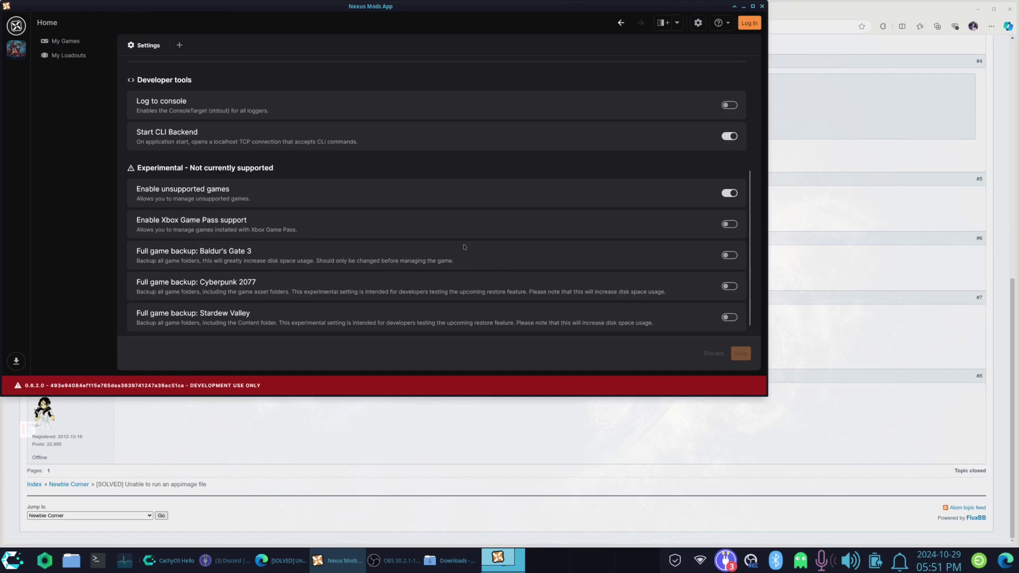
{"action": "scroll", "coordinate": [464, 247], "scroll_direction": "up", "scroll_amount": 5}
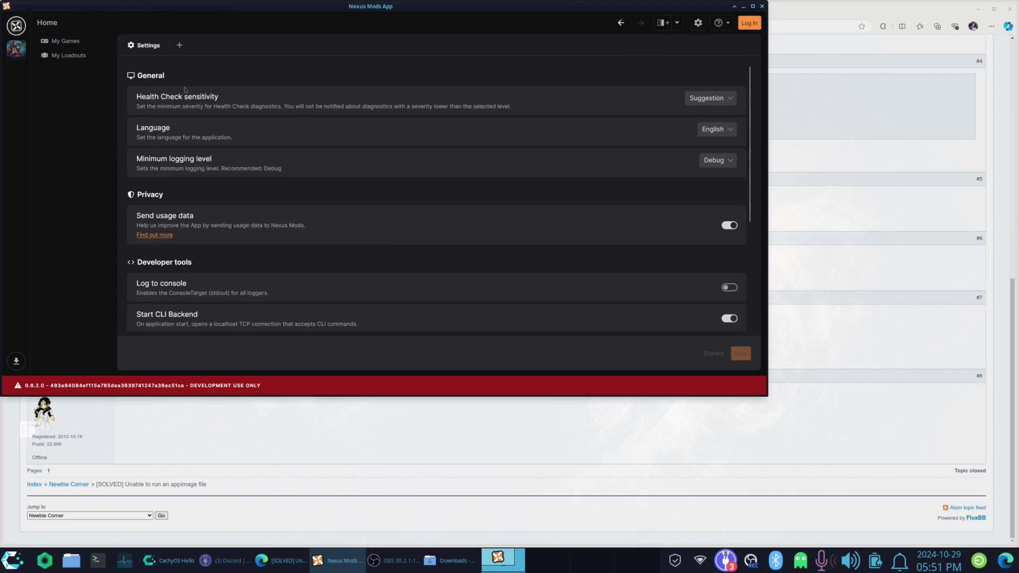
{"action": "left_click", "coordinate": [73, 46]}
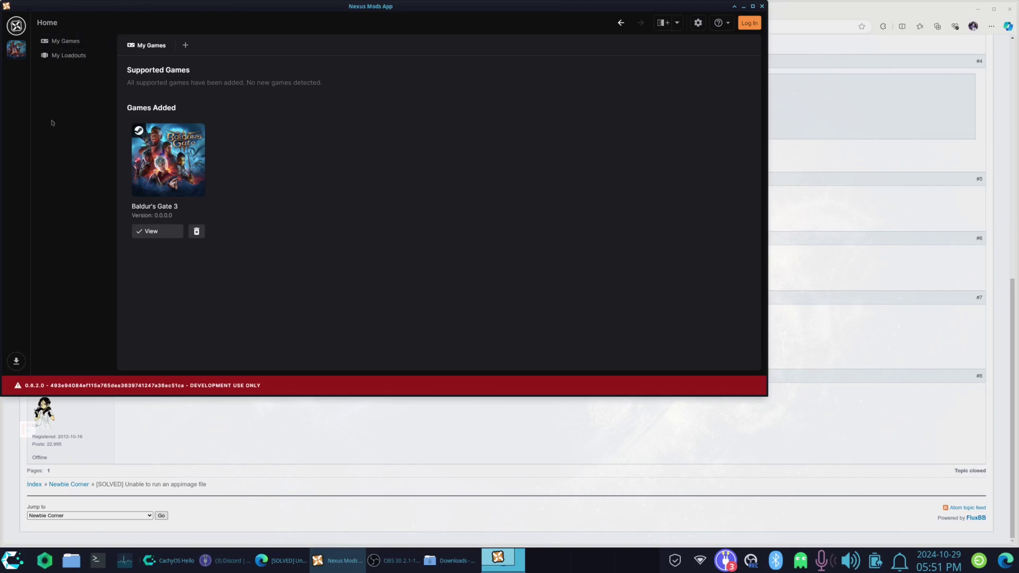
{"action": "left_click", "coordinate": [60, 55]}
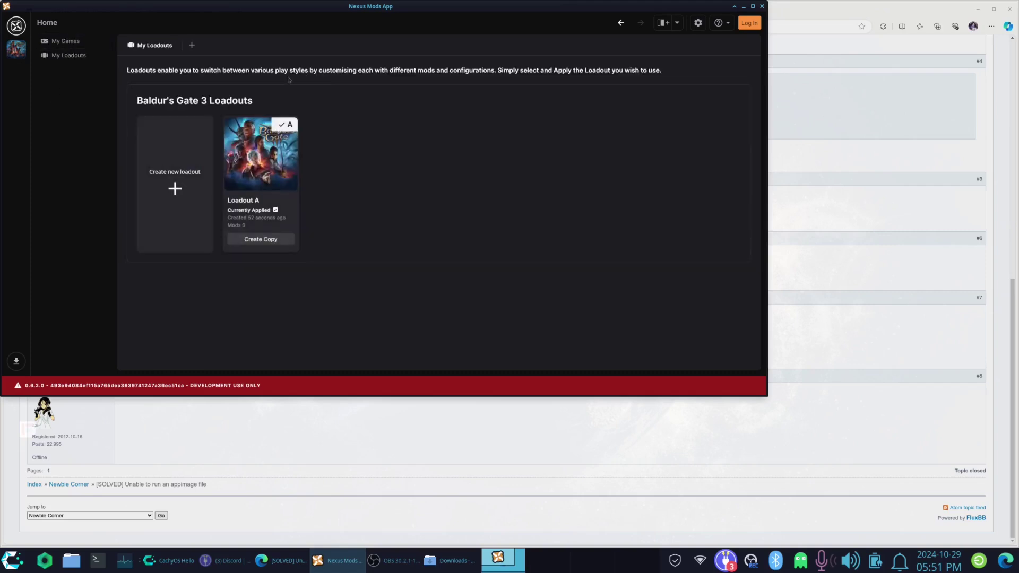
Turn on Full game backup for Baldur's Gate 3 in the experimental settings and save the change
{"action": "left_click", "coordinate": [698, 23]}
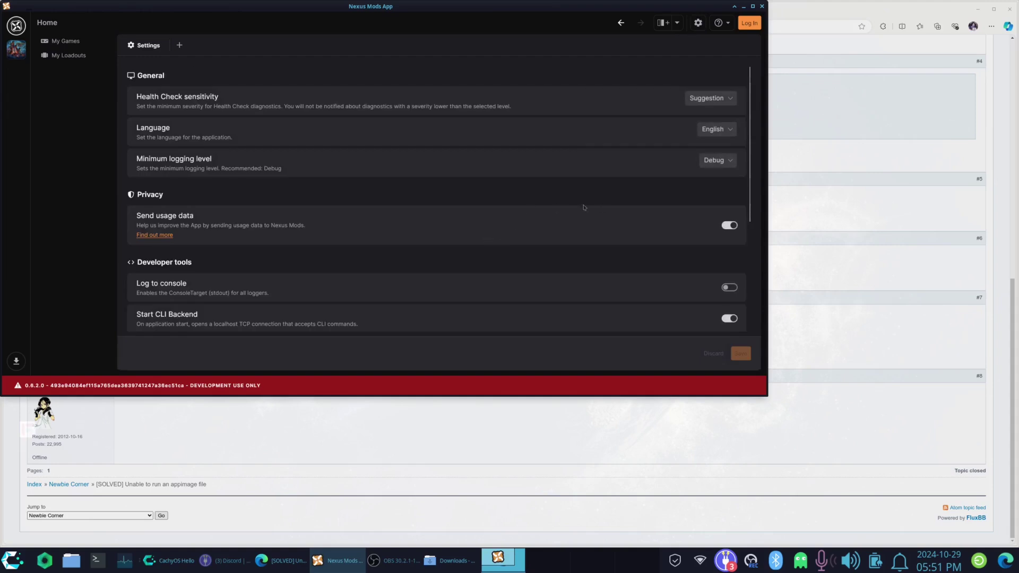
{"action": "scroll", "coordinate": [563, 215], "scroll_direction": "down", "scroll_amount": 5}
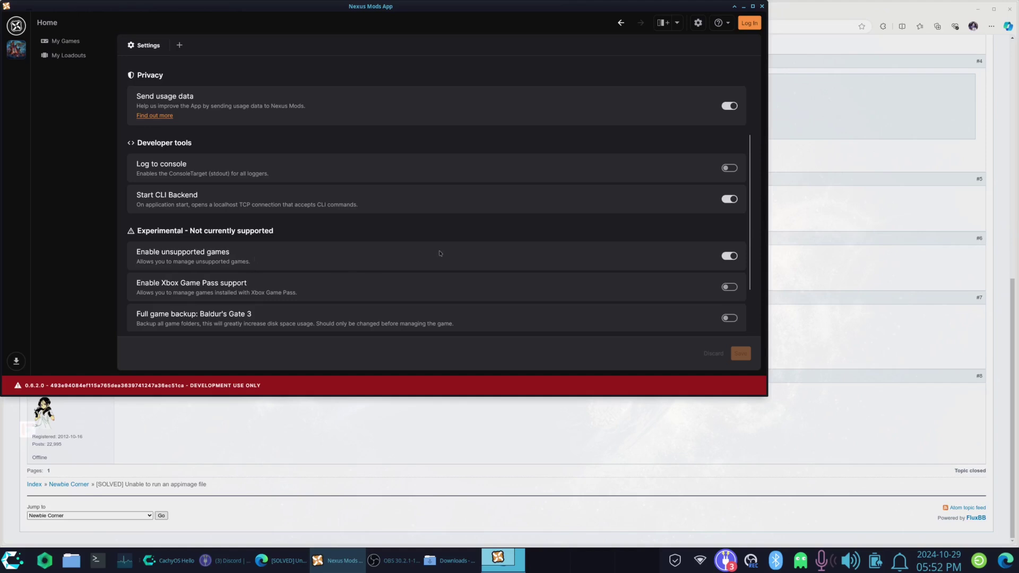
{"action": "scroll", "coordinate": [432, 241], "scroll_direction": "down", "scroll_amount": 3}
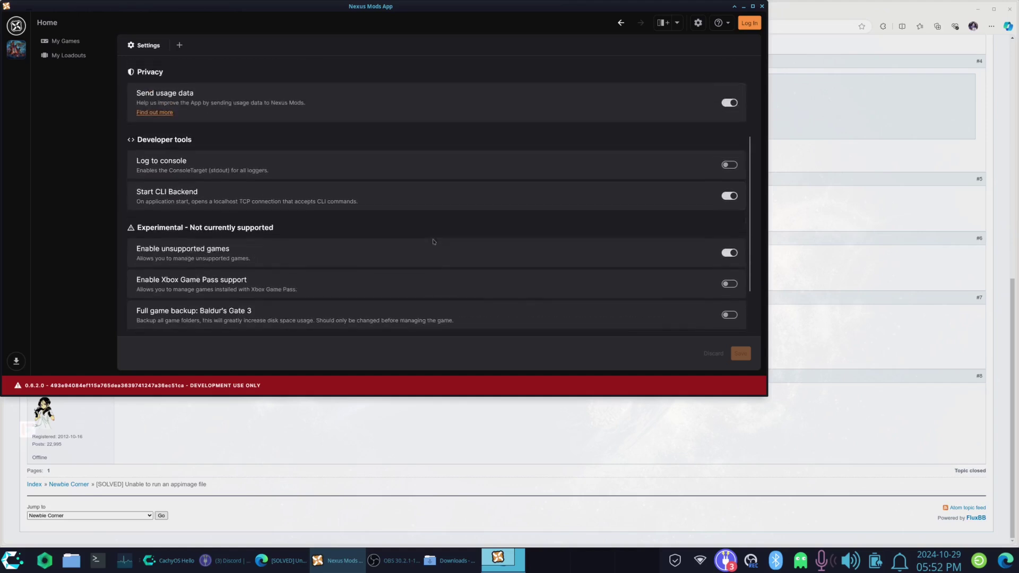
{"action": "scroll", "coordinate": [433, 241], "scroll_direction": "up", "scroll_amount": 3}
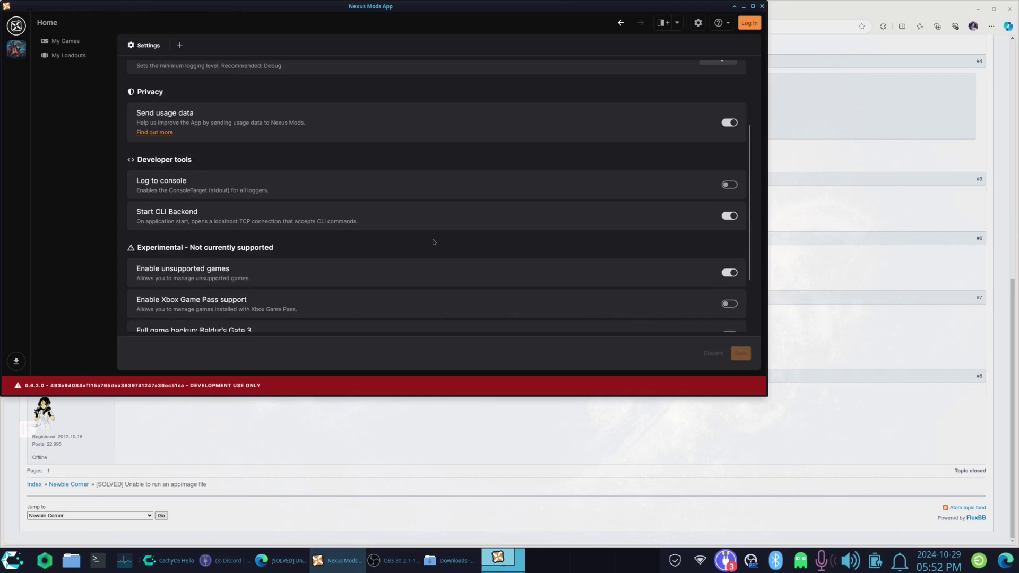
{"action": "scroll", "coordinate": [433, 242], "scroll_direction": "down", "scroll_amount": 1}
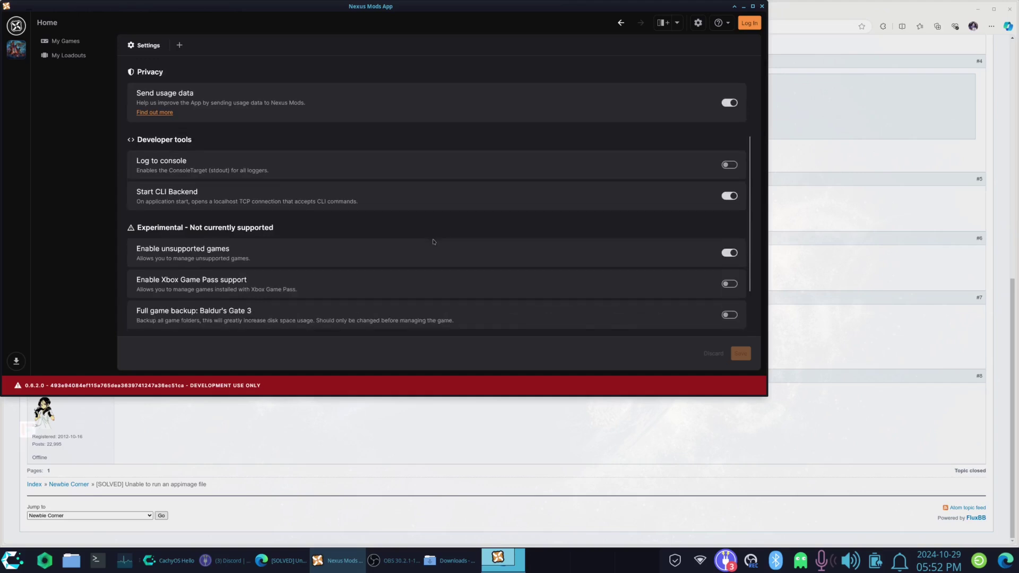
{"action": "scroll", "coordinate": [433, 242], "scroll_direction": "down", "scroll_amount": 3}
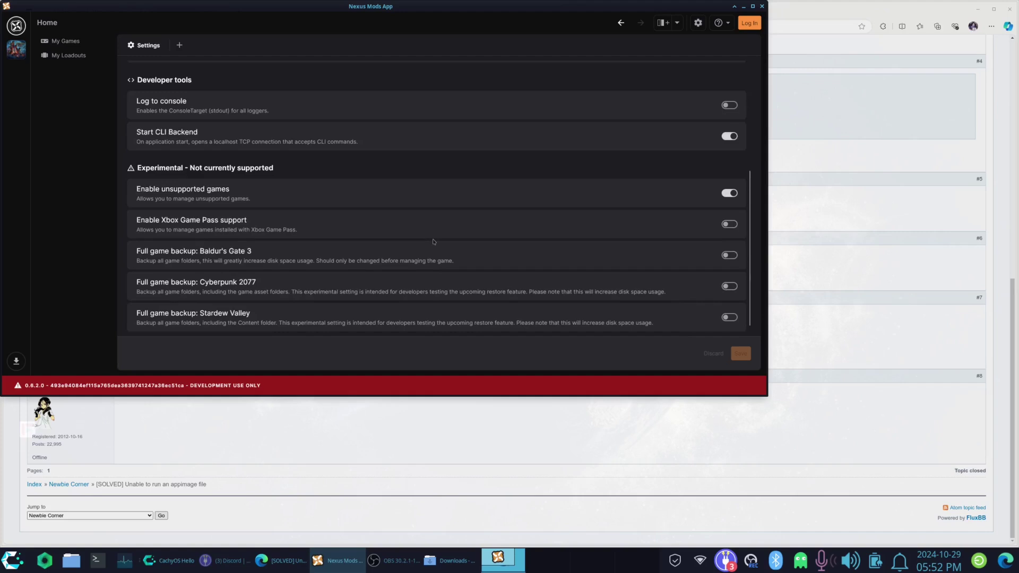
{"action": "scroll", "coordinate": [433, 242], "scroll_direction": "up", "scroll_amount": 4}
{"action": "scroll", "coordinate": [433, 242], "scroll_direction": "down", "scroll_amount": 4}
{"action": "left_click", "coordinate": [730, 256]}
{"action": "left_click", "coordinate": [743, 354]}
Check My Games for newly detected games after saving the backup setting
{"action": "left_click", "coordinate": [72, 41]}
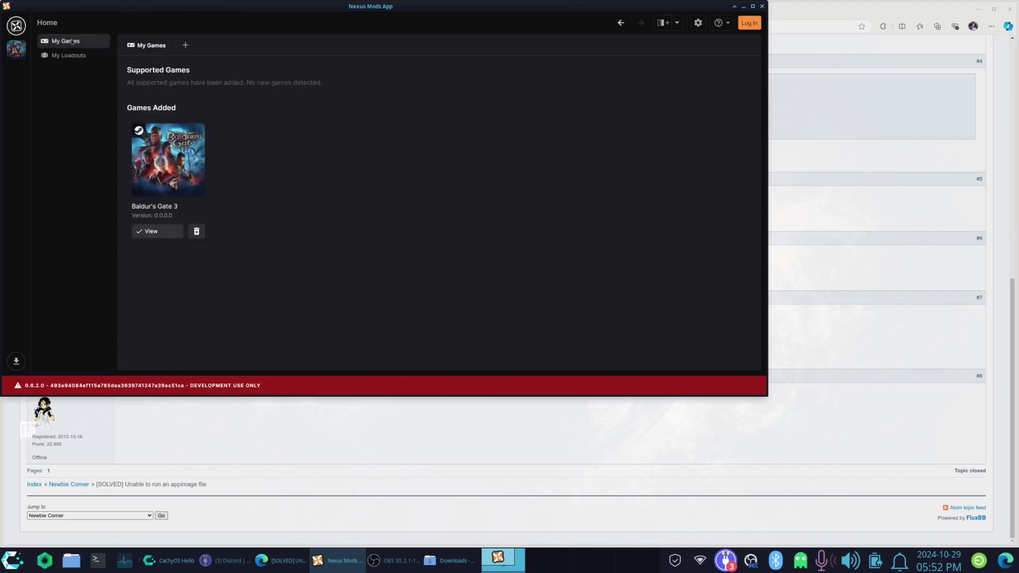
{"action": "left_click", "coordinate": [57, 55]}
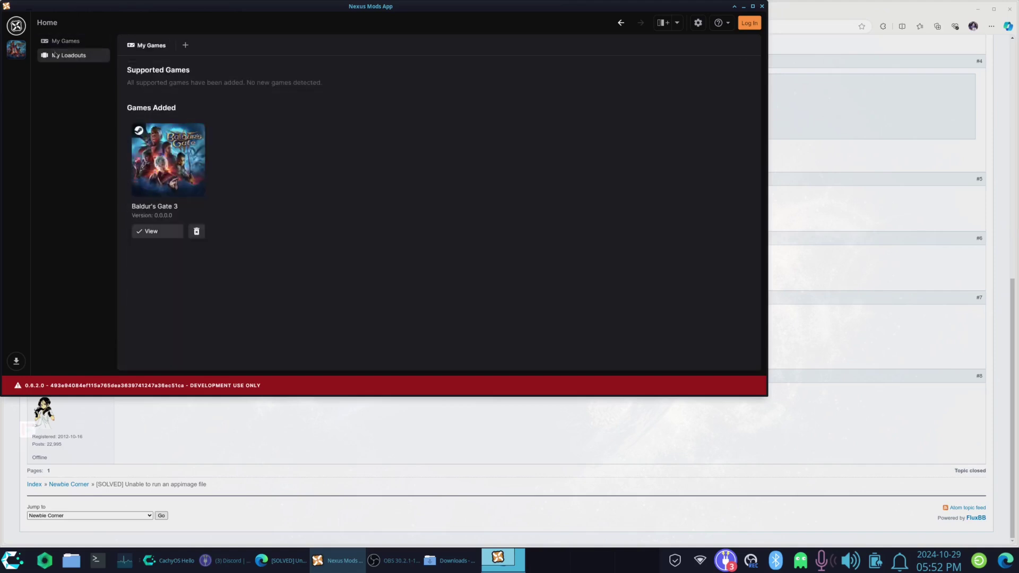
{"action": "left_click", "coordinate": [64, 41]}
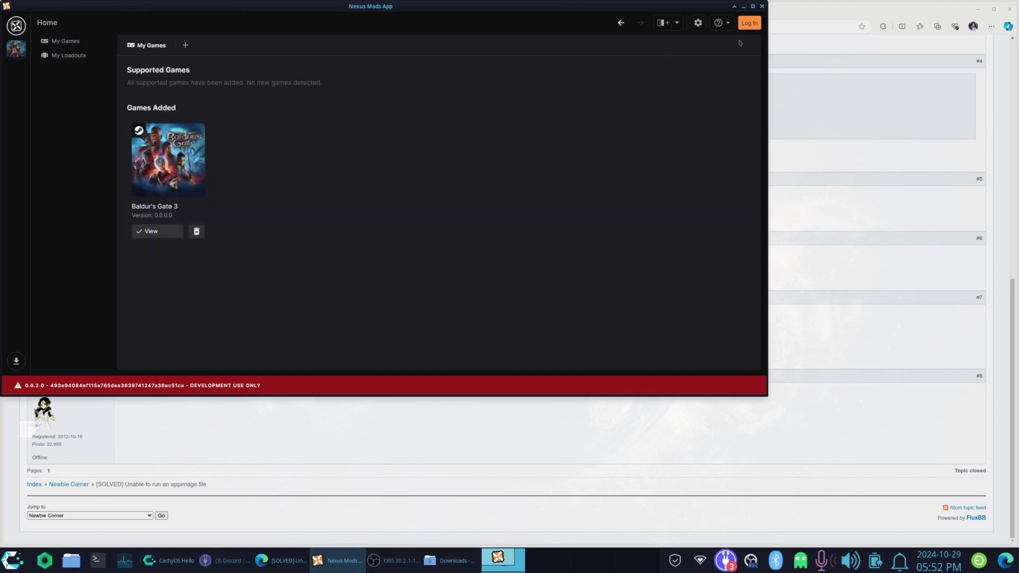
Restart the Nexus Mods App and check the Baldur's Gate 3 backup setting, My Loadouts and My Games
{"action": "left_click", "coordinate": [762, 6]}
{"action": "left_click", "coordinate": [696, 24]}
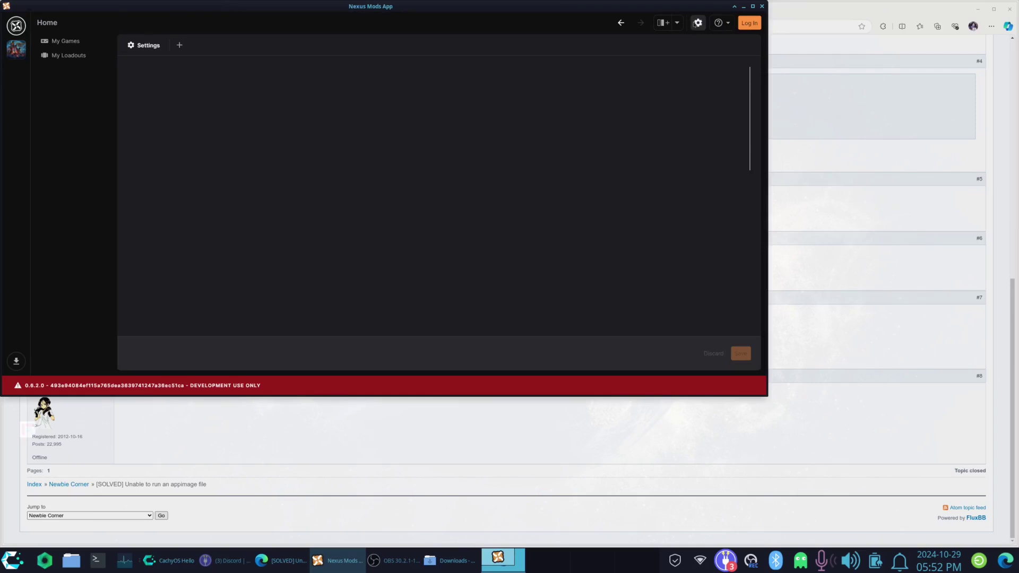
{"action": "scroll", "coordinate": [446, 188], "scroll_direction": "down", "scroll_amount": 5}
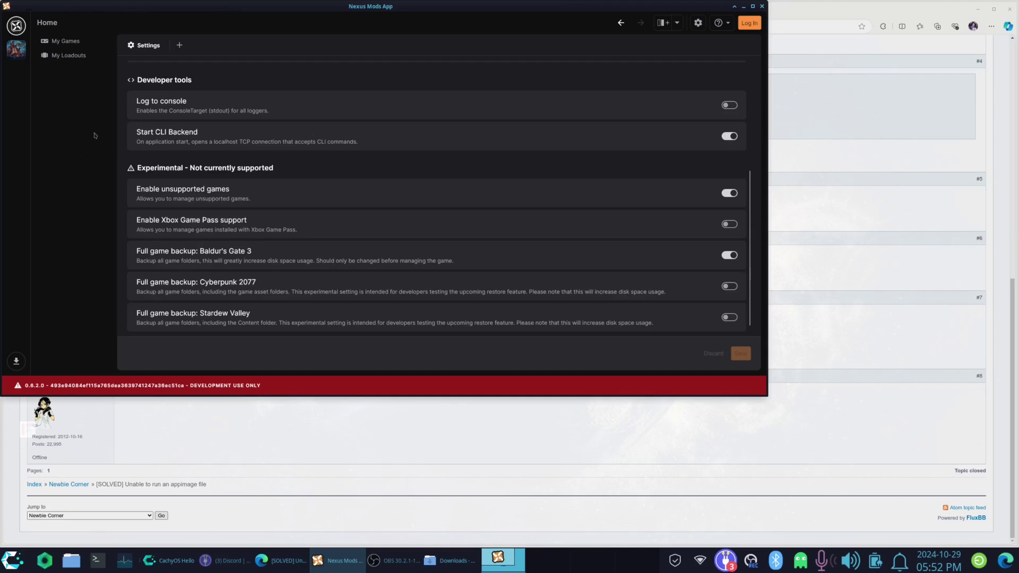
{"action": "left_click", "coordinate": [63, 56]}
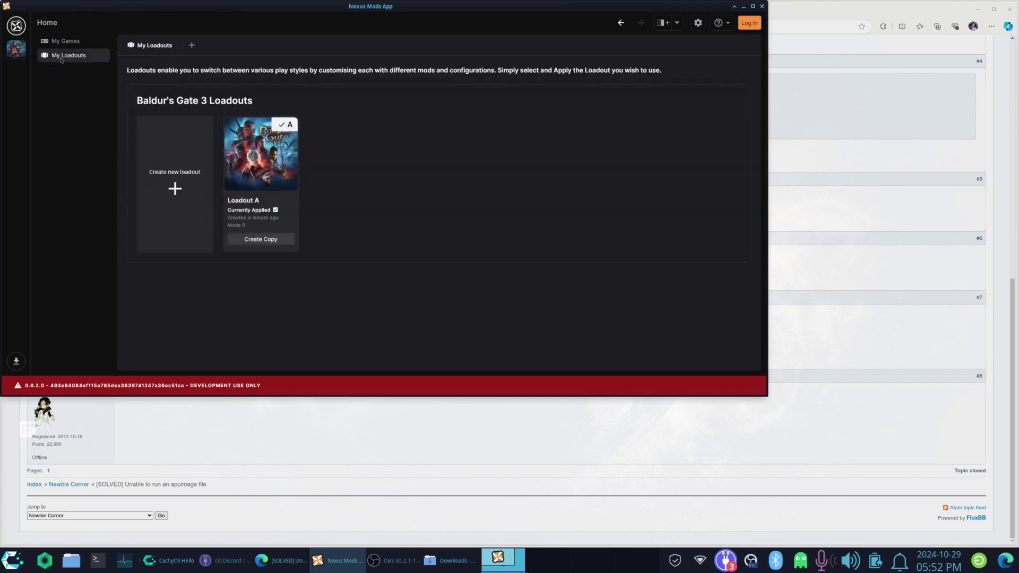
{"action": "left_click", "coordinate": [65, 41]}
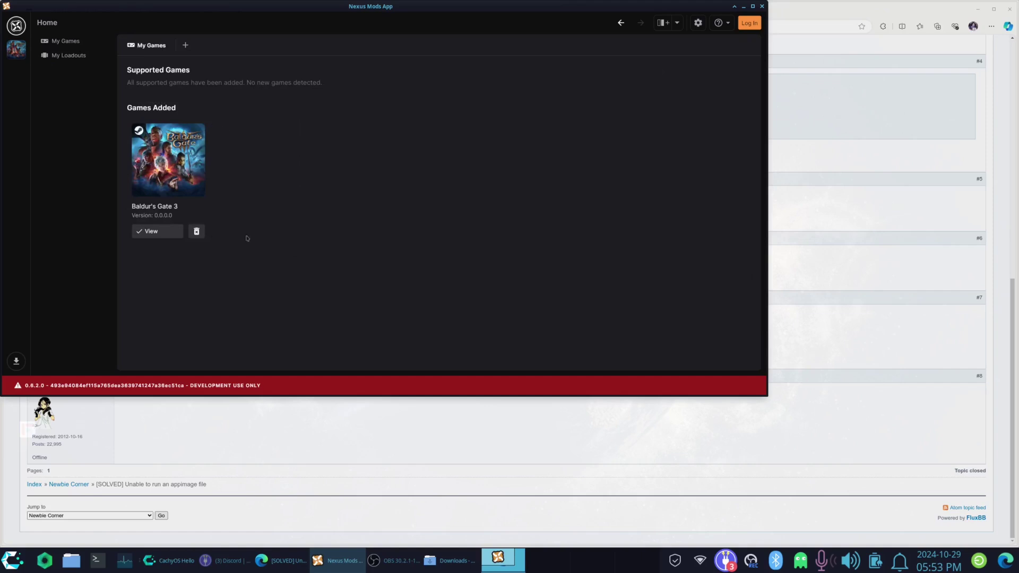
View the managed Baldur's Gate 3 loadout and examine its Health Check, My Mods, Library and Installed Mods pages
{"action": "left_click", "coordinate": [142, 232]}
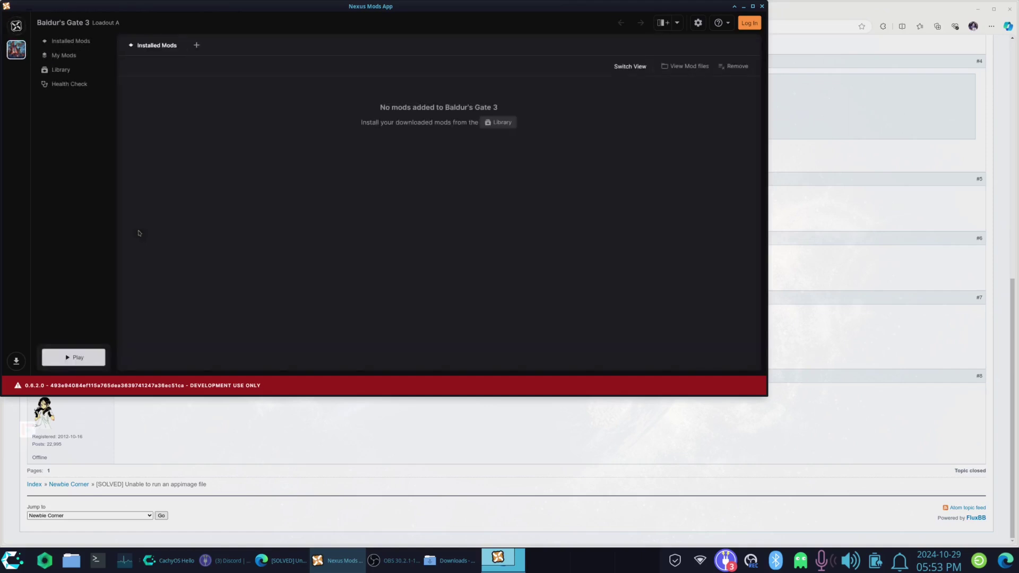
{"action": "left_click", "coordinate": [80, 89]}
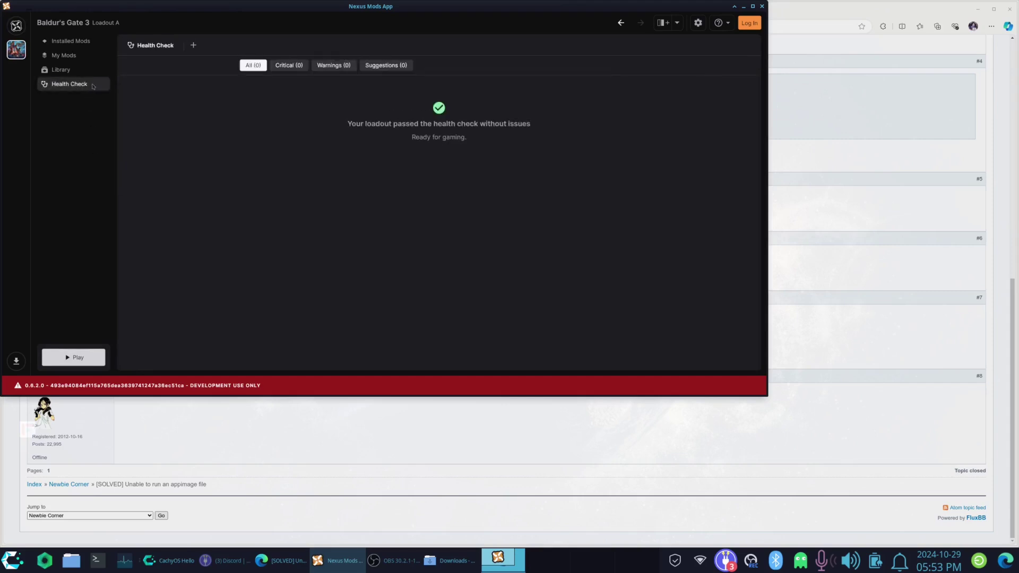
{"action": "left_click", "coordinate": [77, 73]}
{"action": "left_click", "coordinate": [77, 82]}
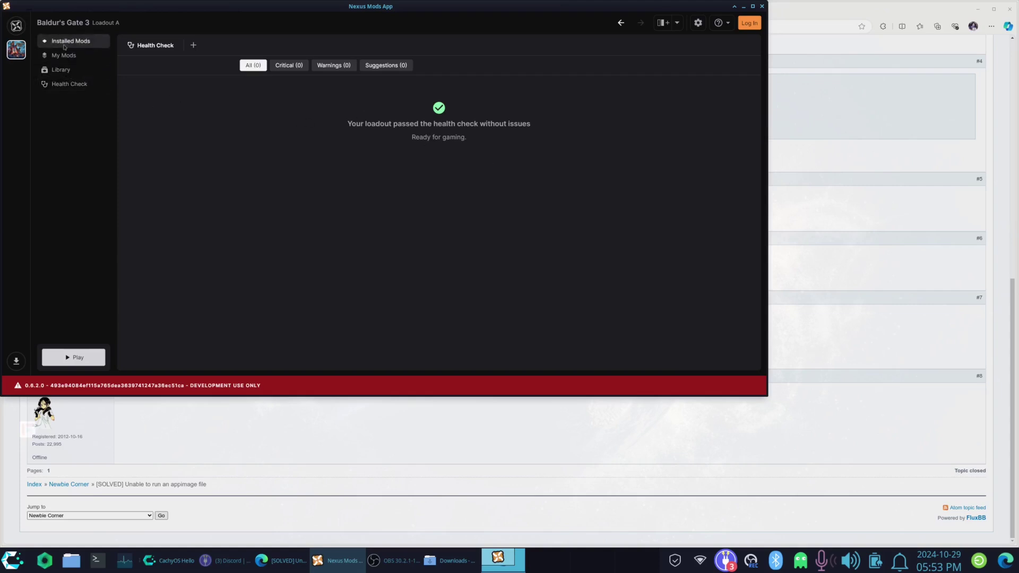
{"action": "left_click", "coordinate": [64, 57]}
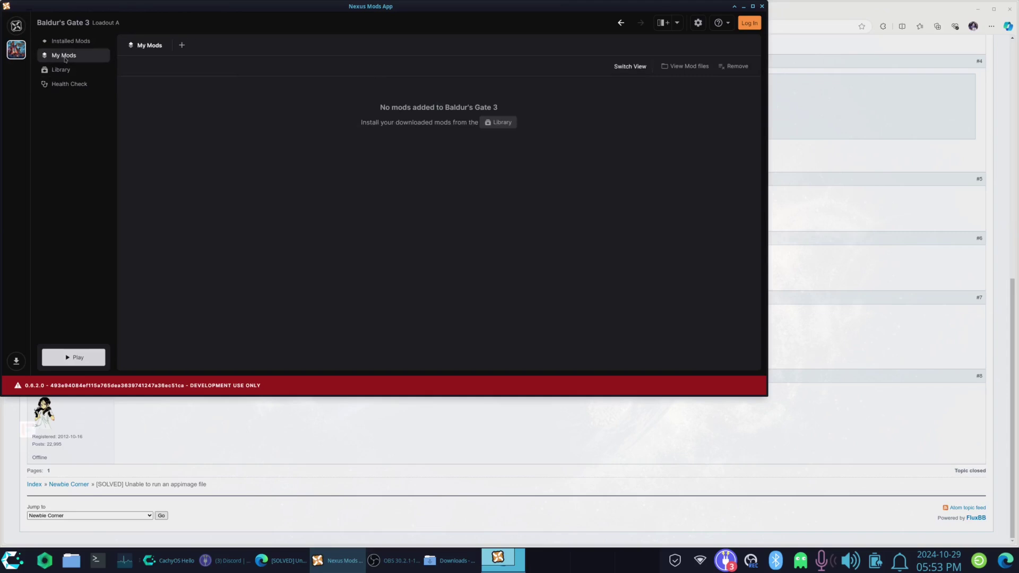
{"action": "left_click", "coordinate": [61, 70]}
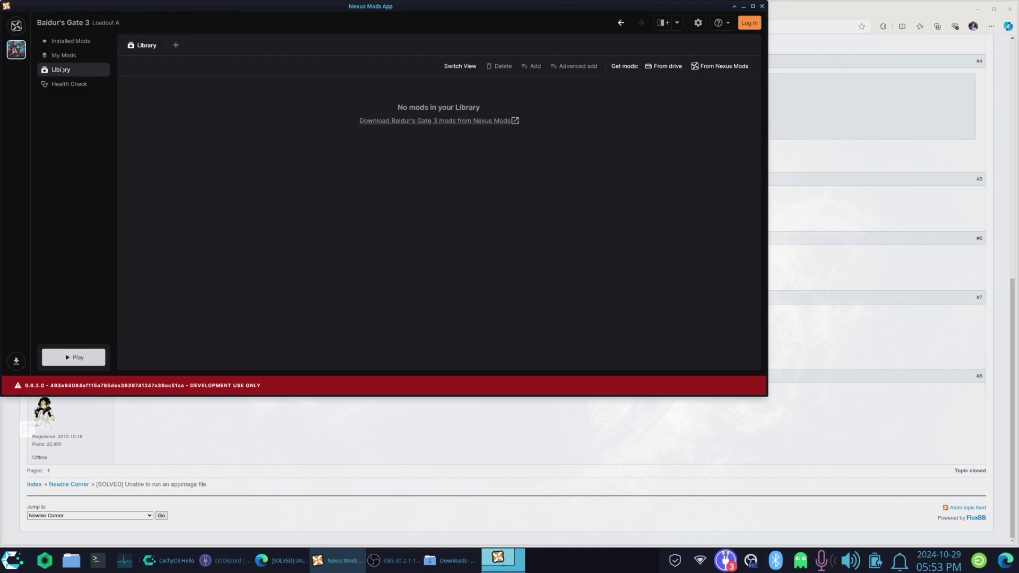
{"action": "left_click", "coordinate": [68, 84]}
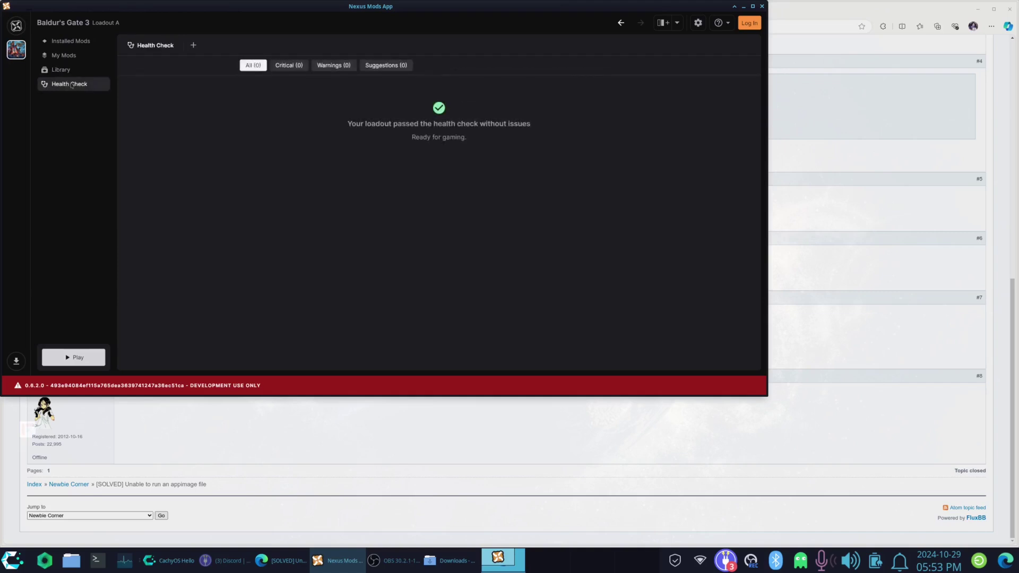
{"action": "left_click", "coordinate": [65, 55]}
{"action": "left_click", "coordinate": [79, 41]}
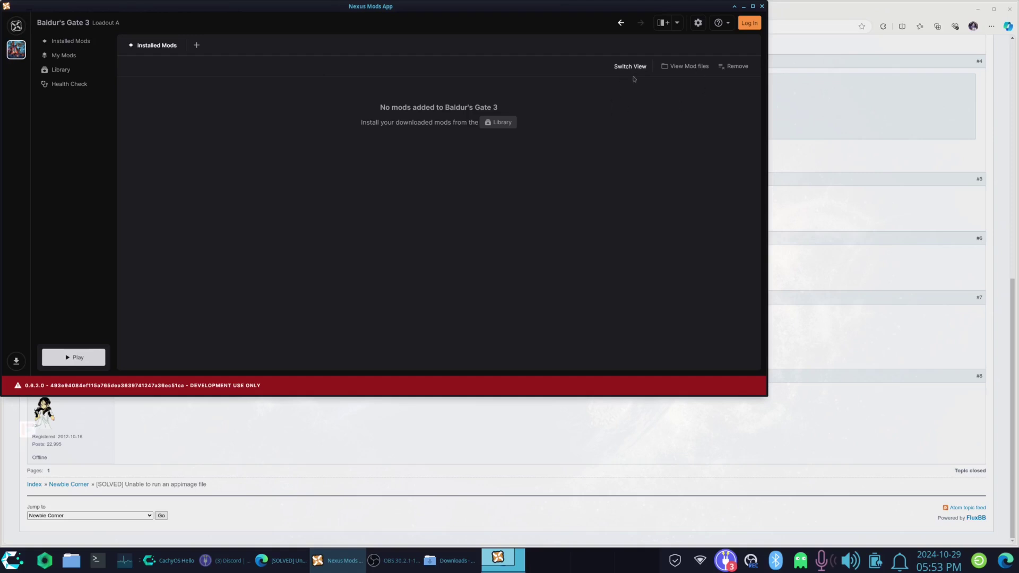
Try a split view by adding a panel to the left of Installed Mods, show the Library in it, and close that panel
{"action": "left_click", "coordinate": [677, 23]}
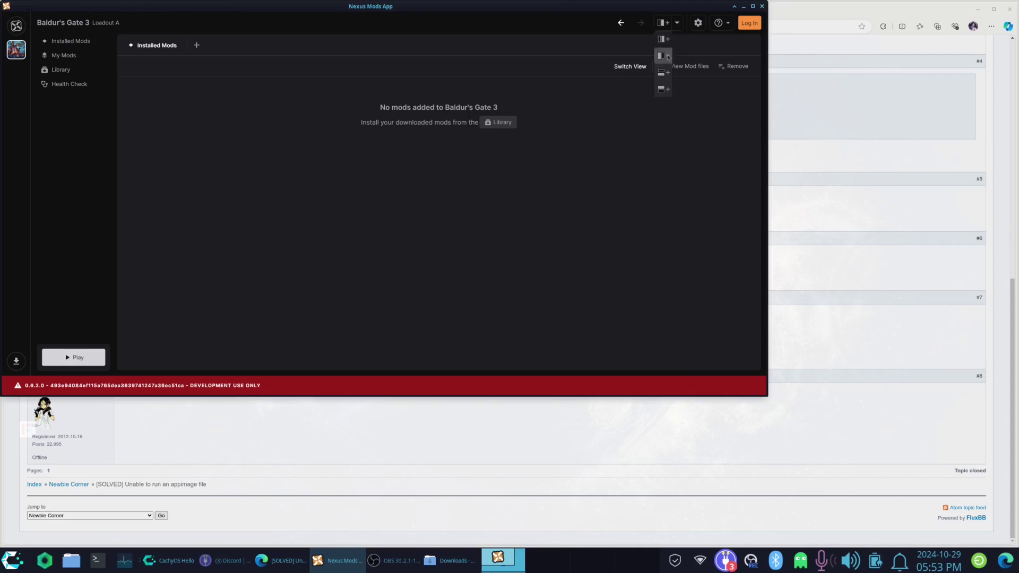
{"action": "left_click", "coordinate": [667, 57]}
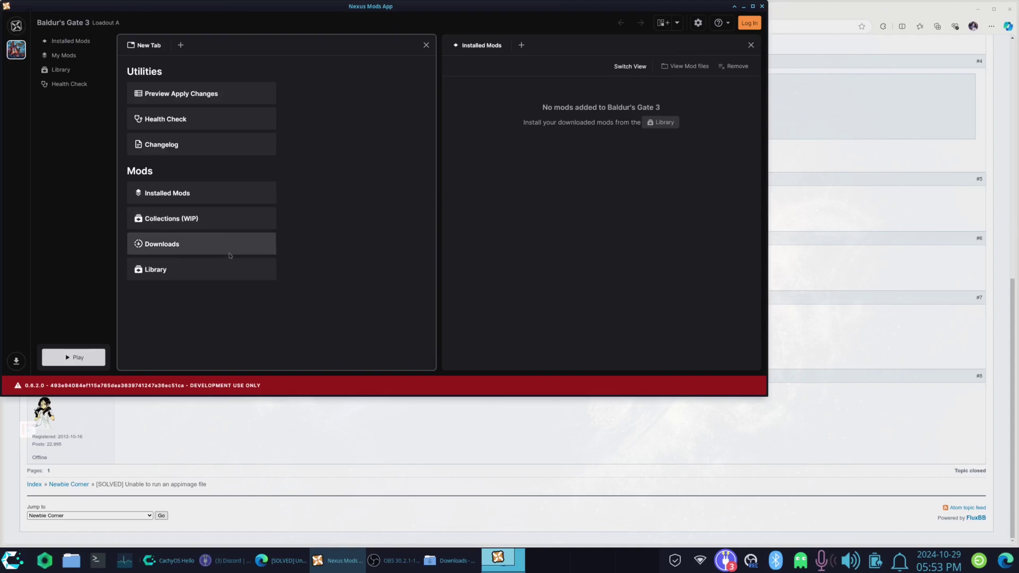
{"action": "left_click", "coordinate": [230, 269]}
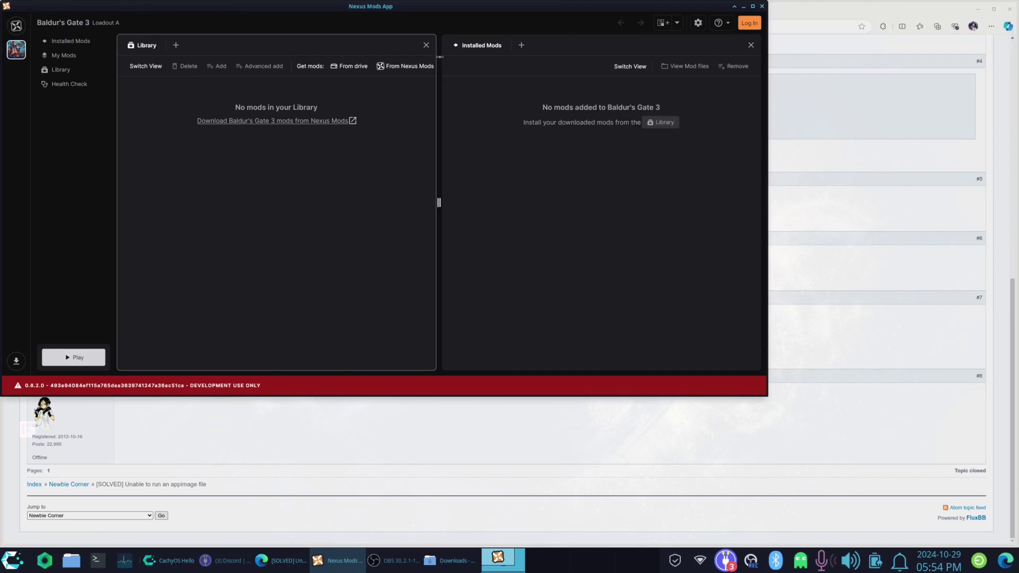
{"action": "left_click", "coordinate": [426, 46]}
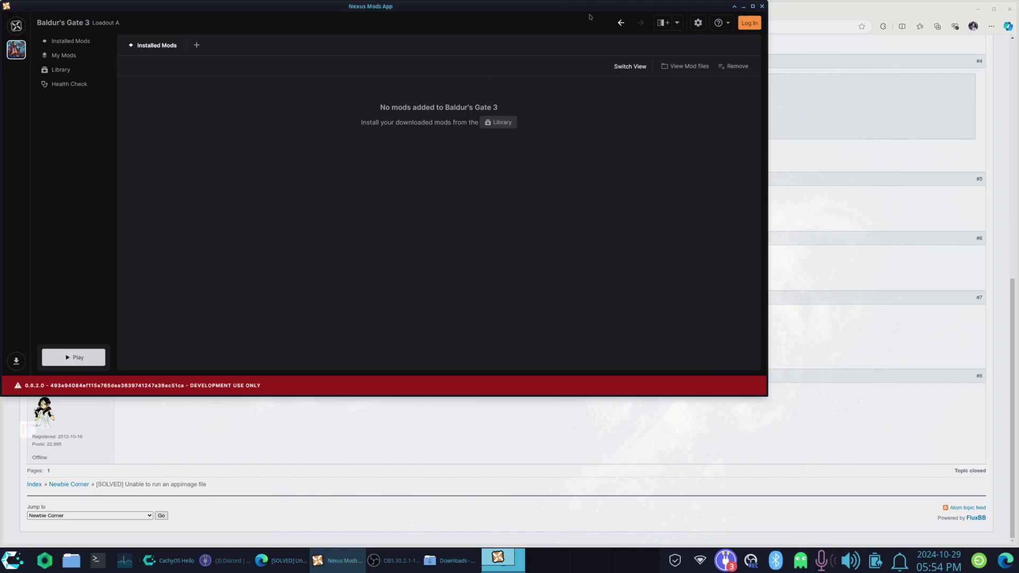
Minimize the Nexus Mods App, switch to the browser's Baldur's Gate 3 user guide and examine its features and compatibility sections
{"action": "left_click", "coordinate": [744, 7]}
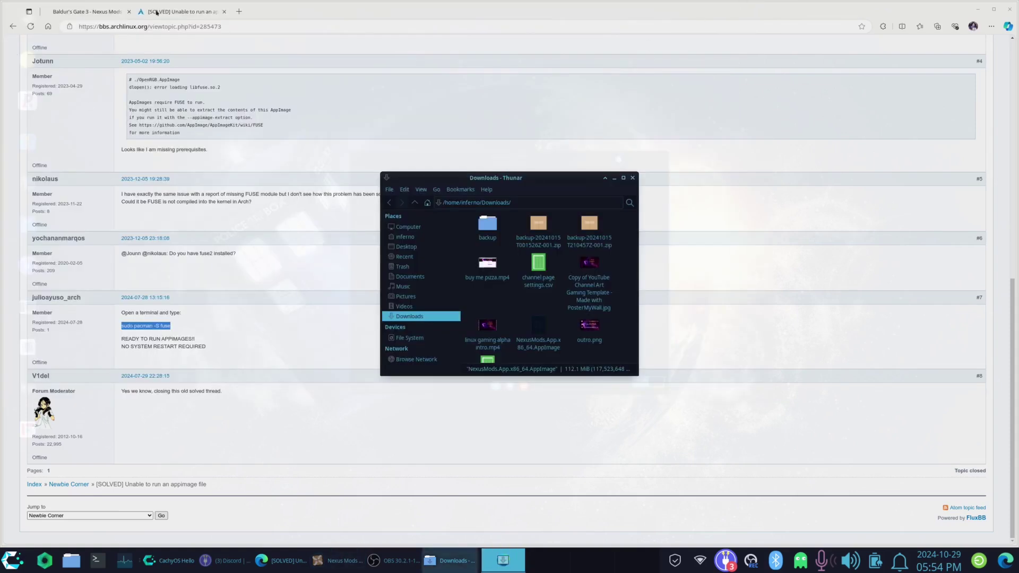
{"action": "left_click", "coordinate": [157, 12]}
{"action": "left_click", "coordinate": [75, 11]}
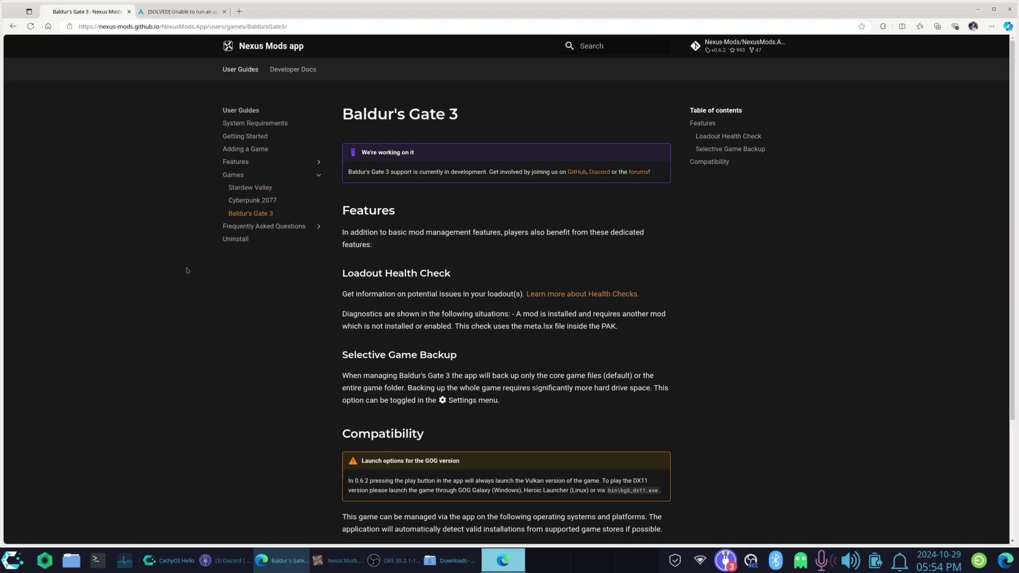
{"action": "scroll", "coordinate": [187, 271], "scroll_direction": "down", "scroll_amount": 3}
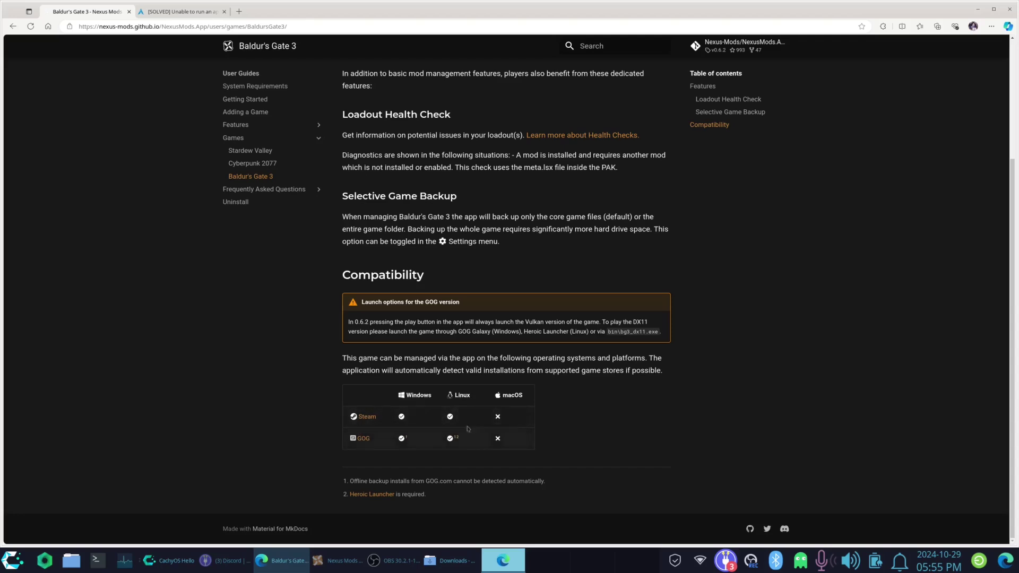
{"action": "scroll", "coordinate": [213, 387], "scroll_direction": "up", "scroll_amount": 3}
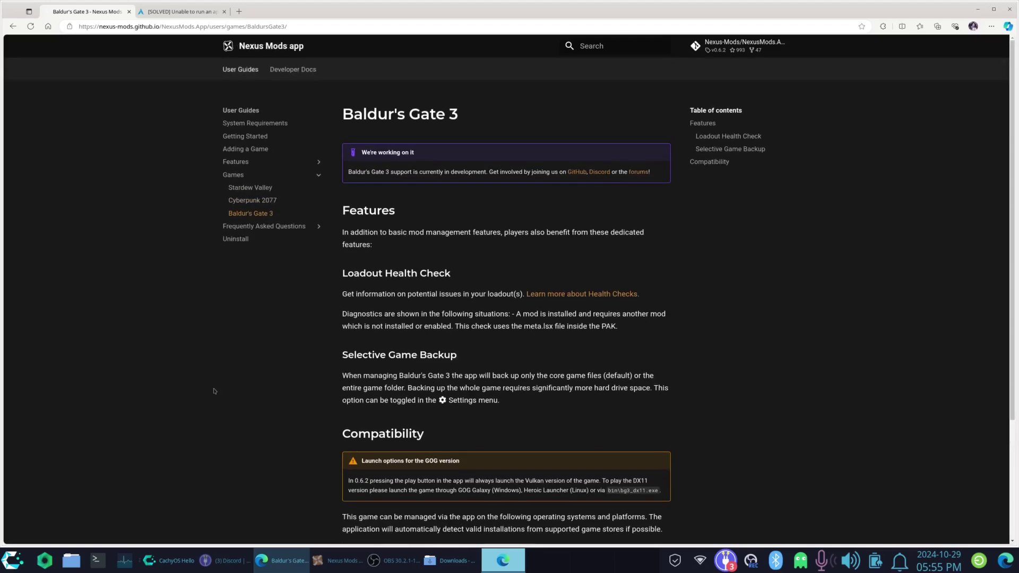